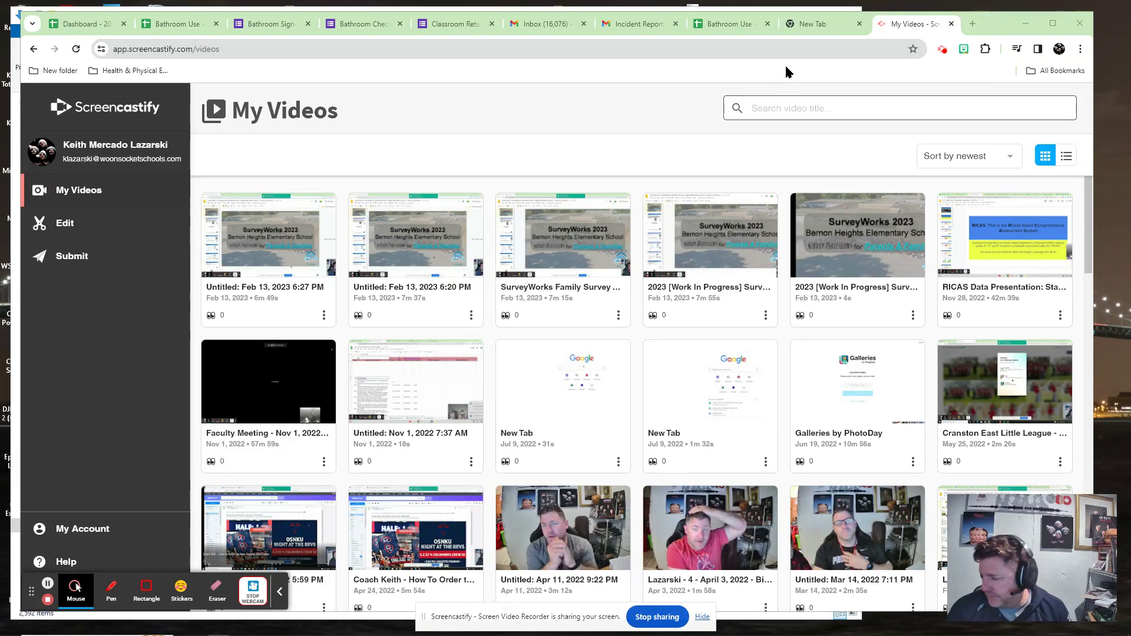
On a blank new Chrome tab, open the Bathroom Sign-Out Form - WMS-Hamlet shortcut.
click(823, 29)
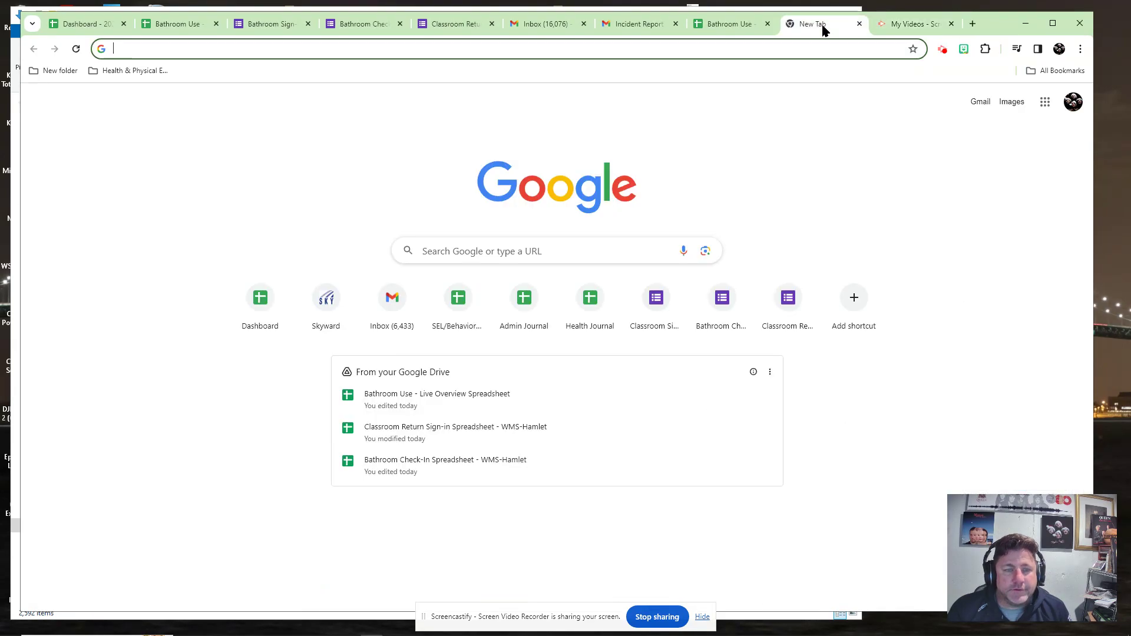
click(775, 151)
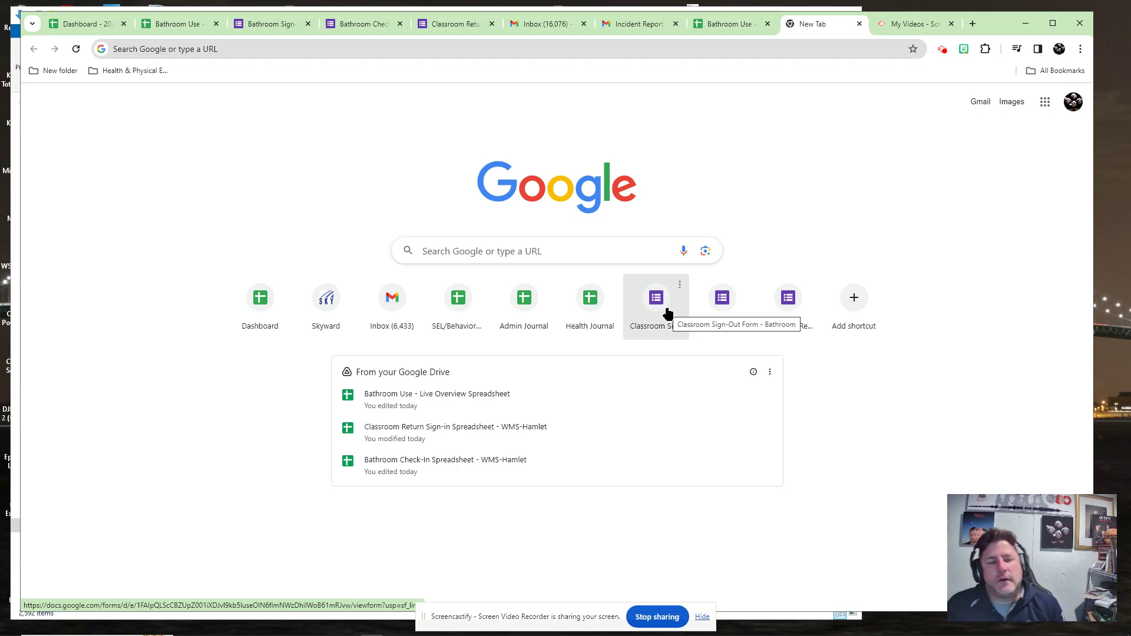
click(647, 298)
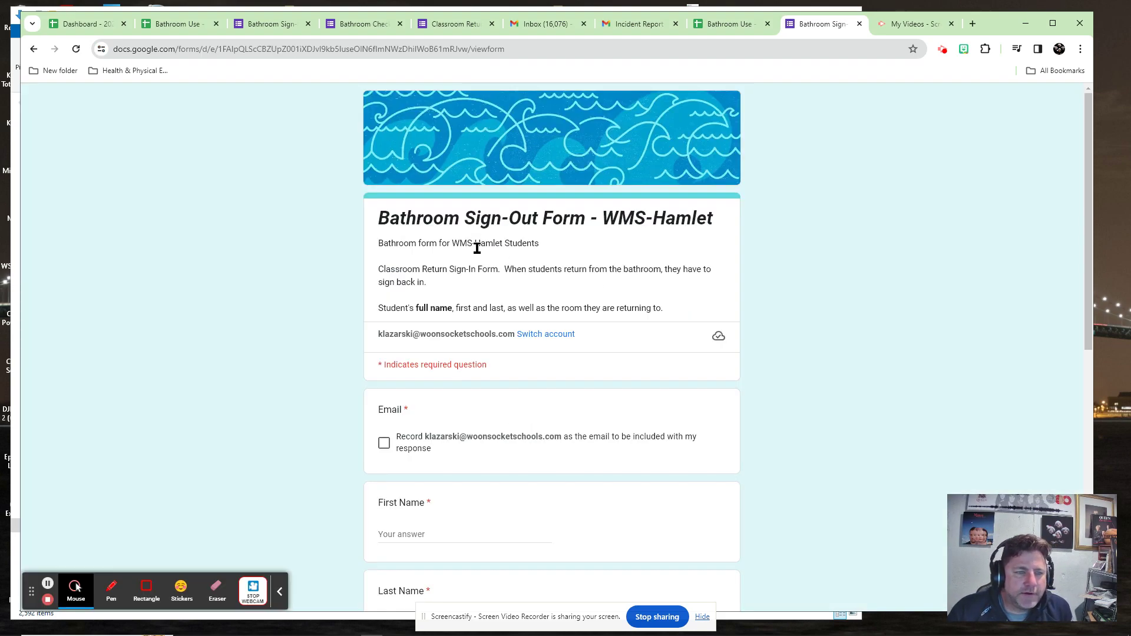
scroll(368, 434, down, 1)
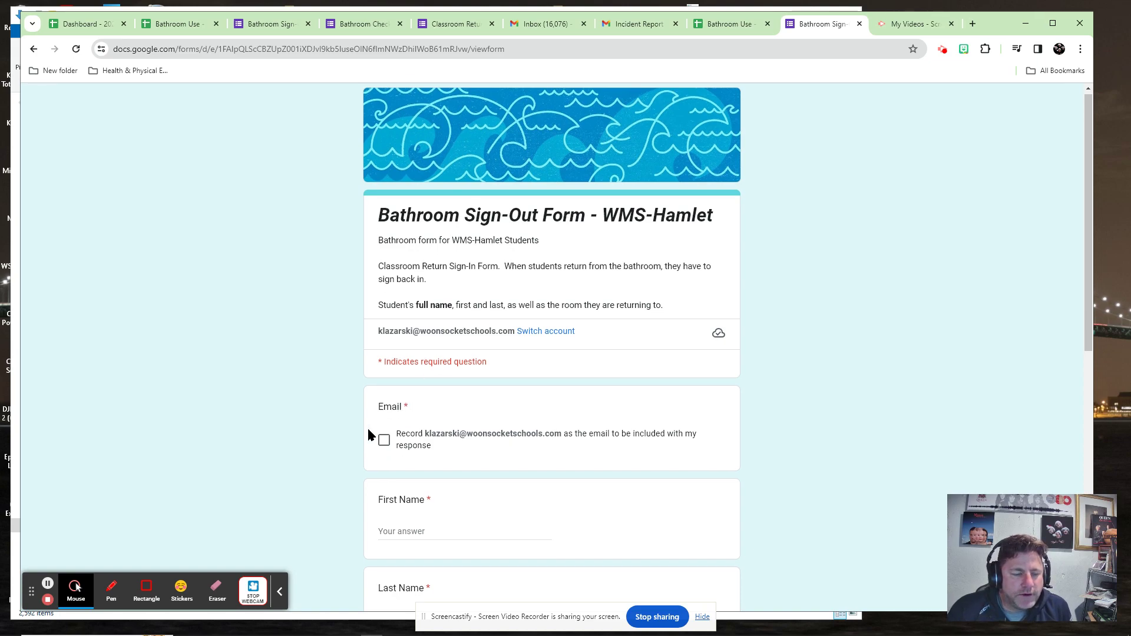
scroll(368, 434, down, 3)
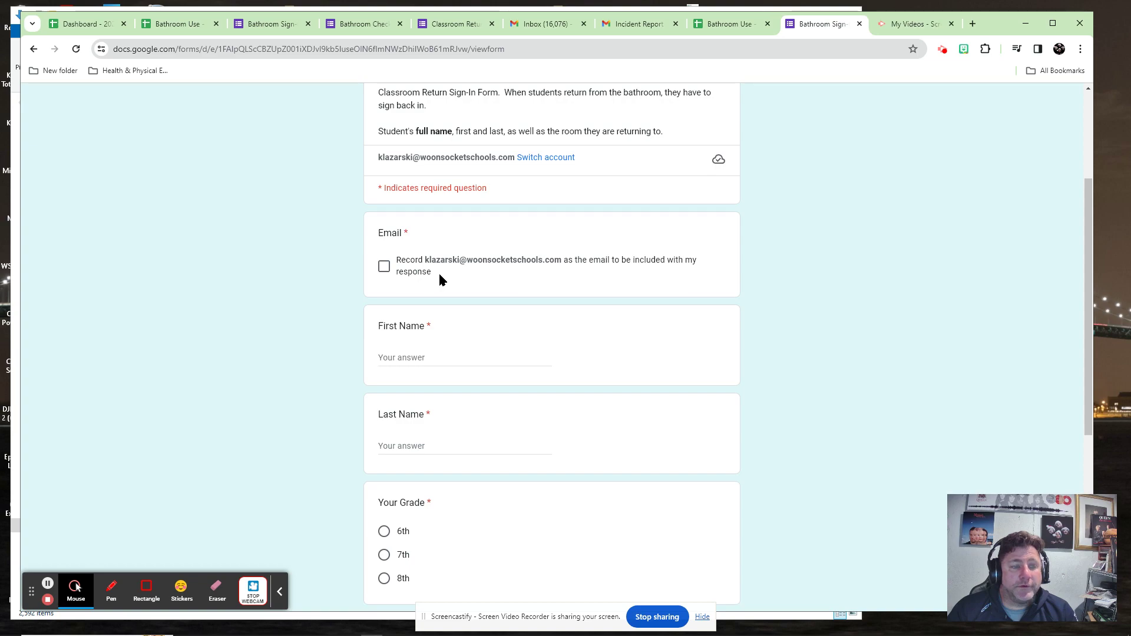
Tick the record-email box and enter the student's first and last name.
click(385, 267)
click(441, 355)
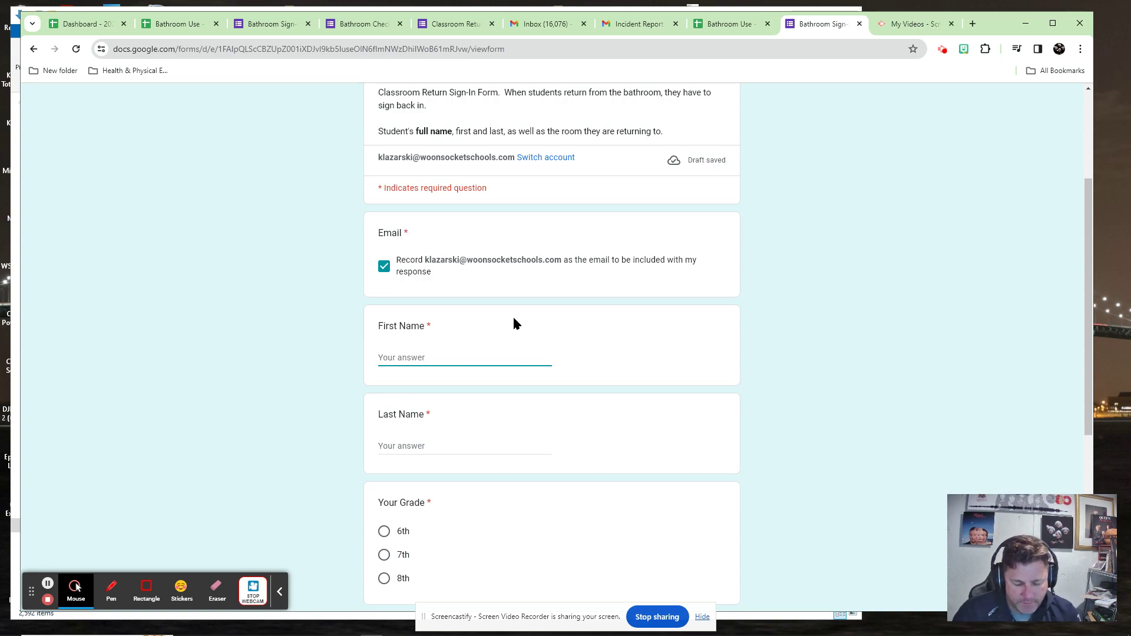
key(Tab)
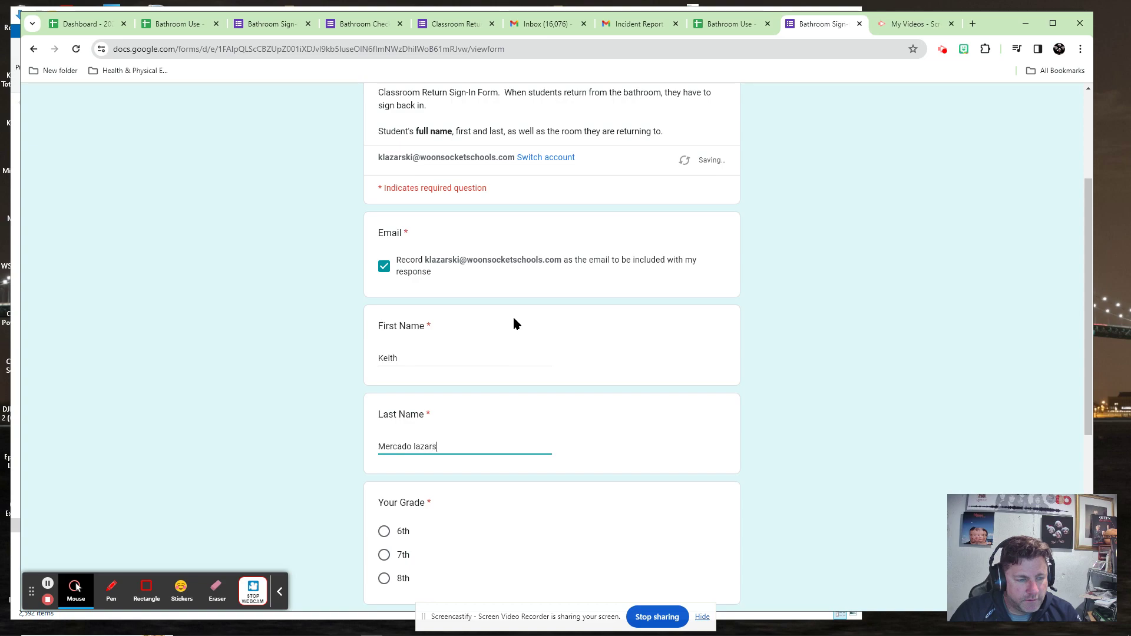
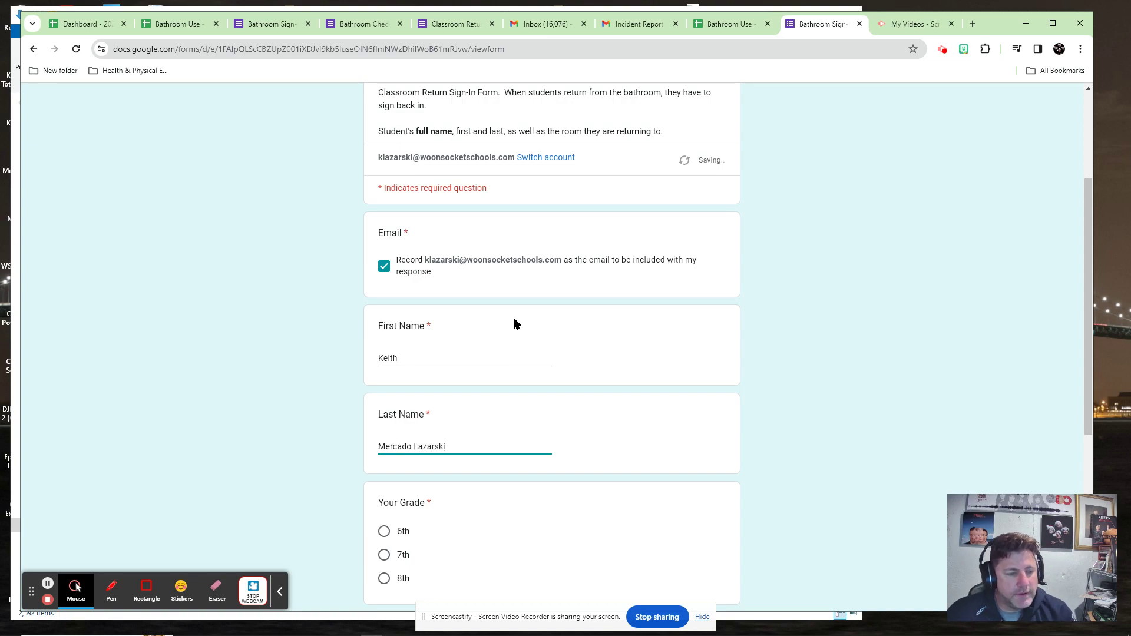
scroll(479, 401, down, 2)
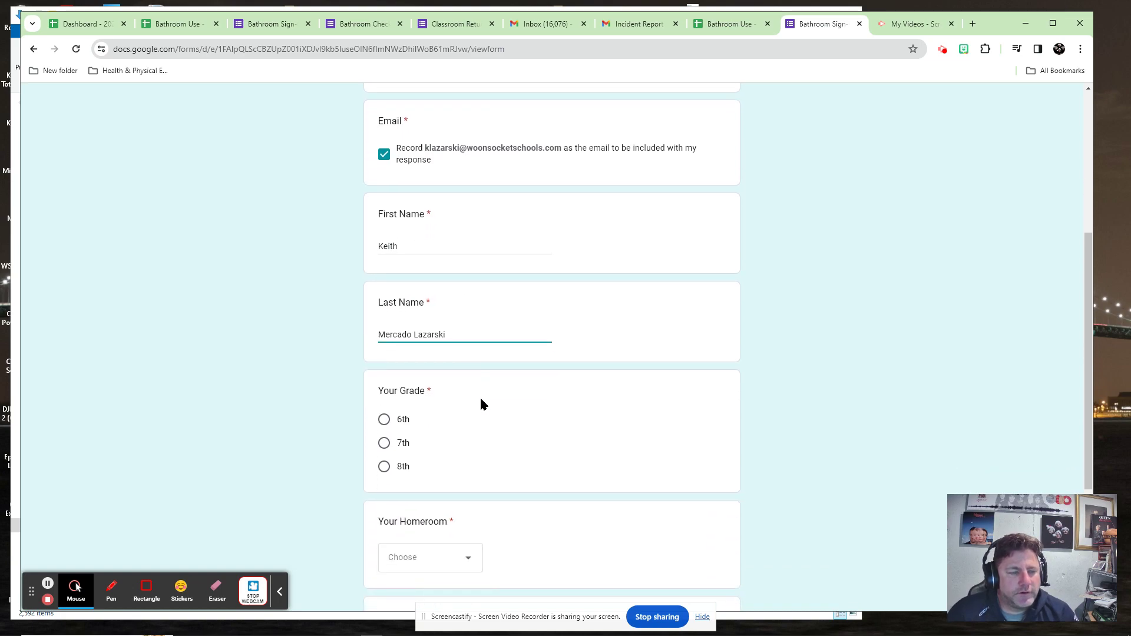
Choose grade 7th, homeroom 212 and room 104, submit, then return to the Bathroom Use spreadsheet.
click(384, 413)
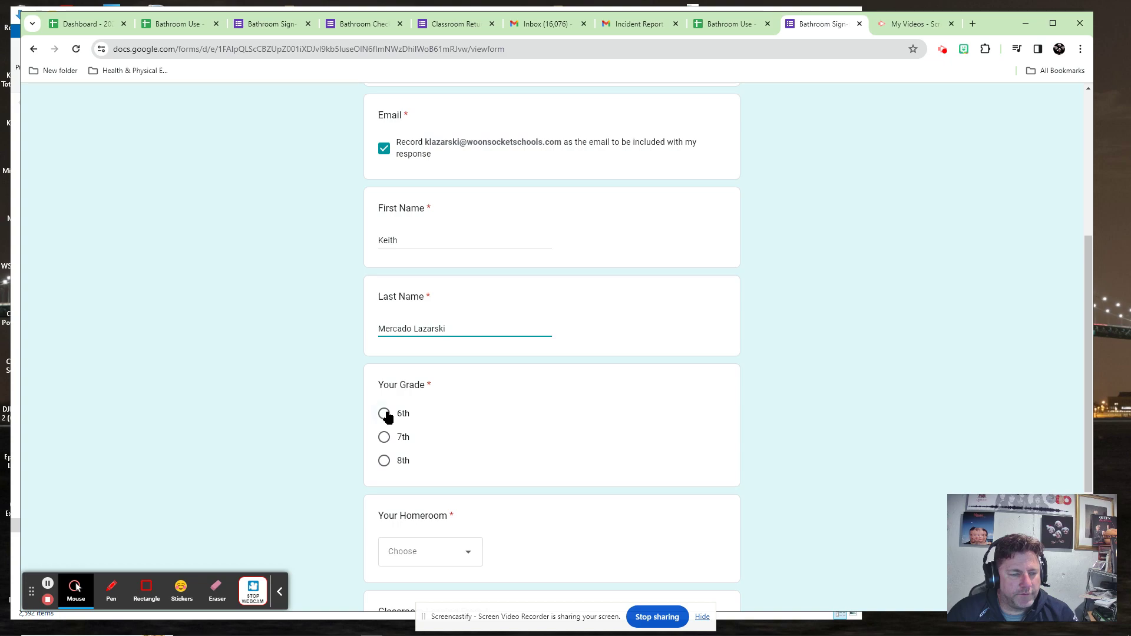
click(438, 551)
click(397, 409)
click(434, 554)
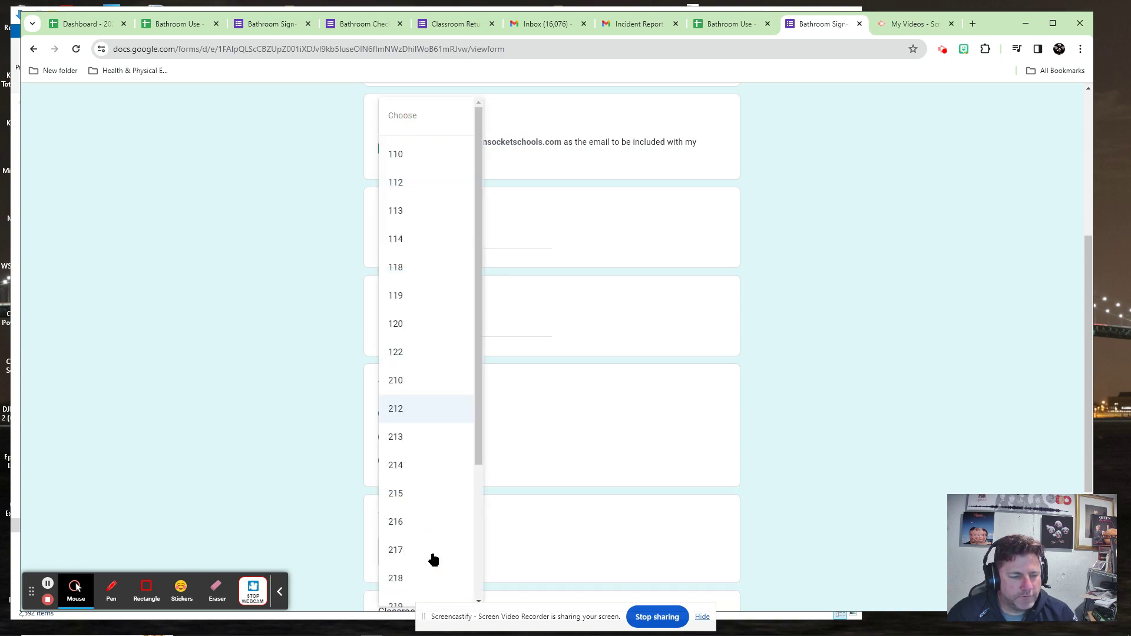
click(570, 454)
scroll(519, 530, down, 4)
click(464, 419)
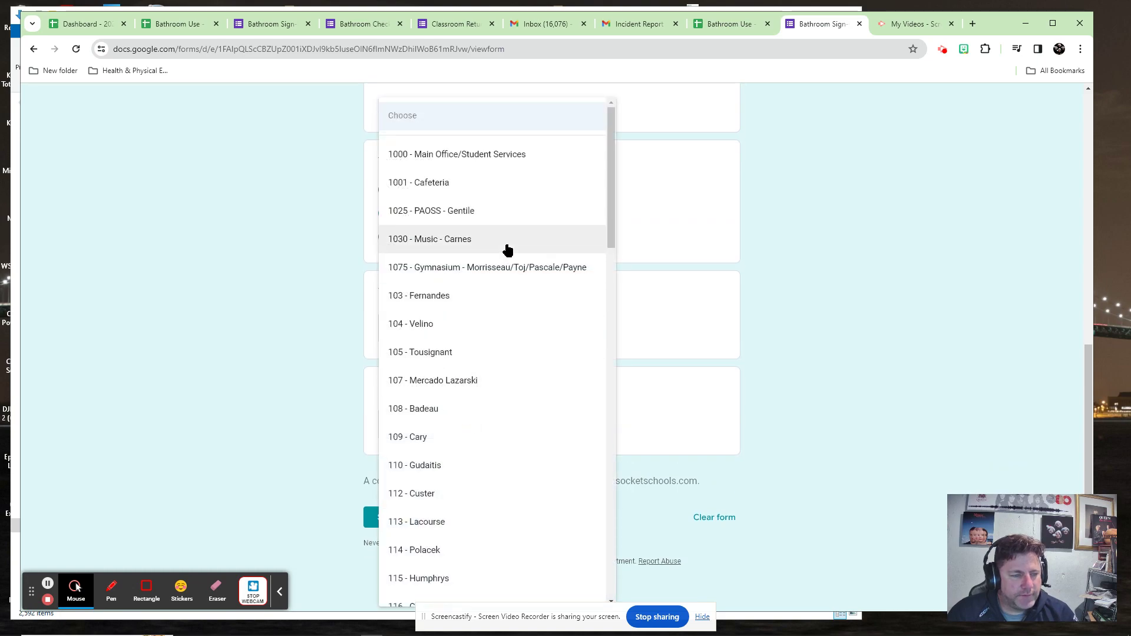
click(415, 331)
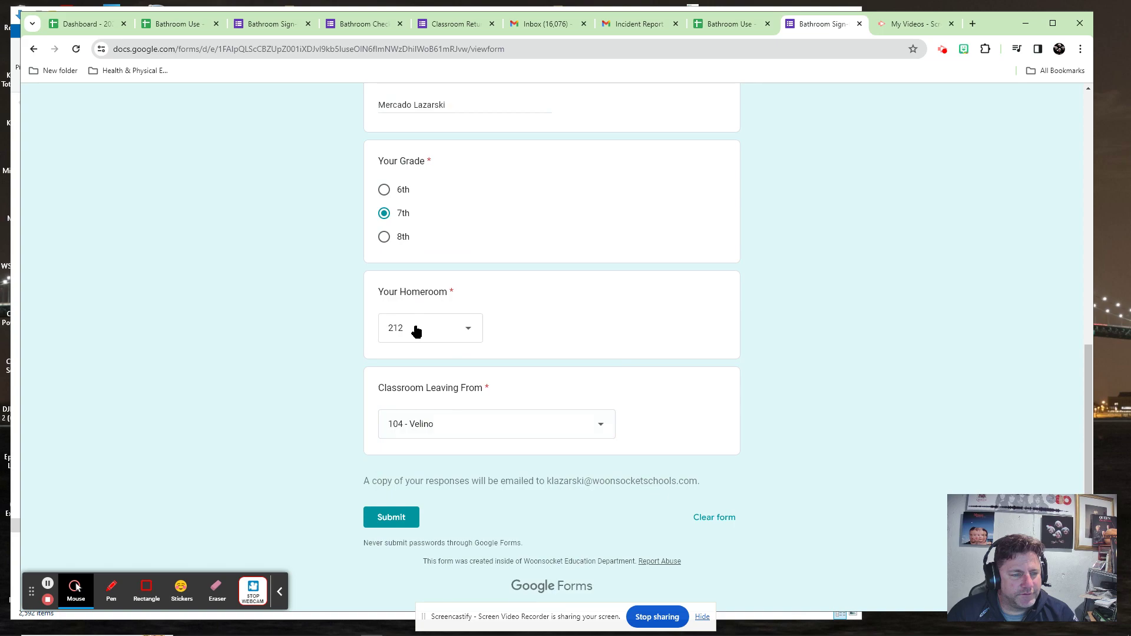
click(389, 520)
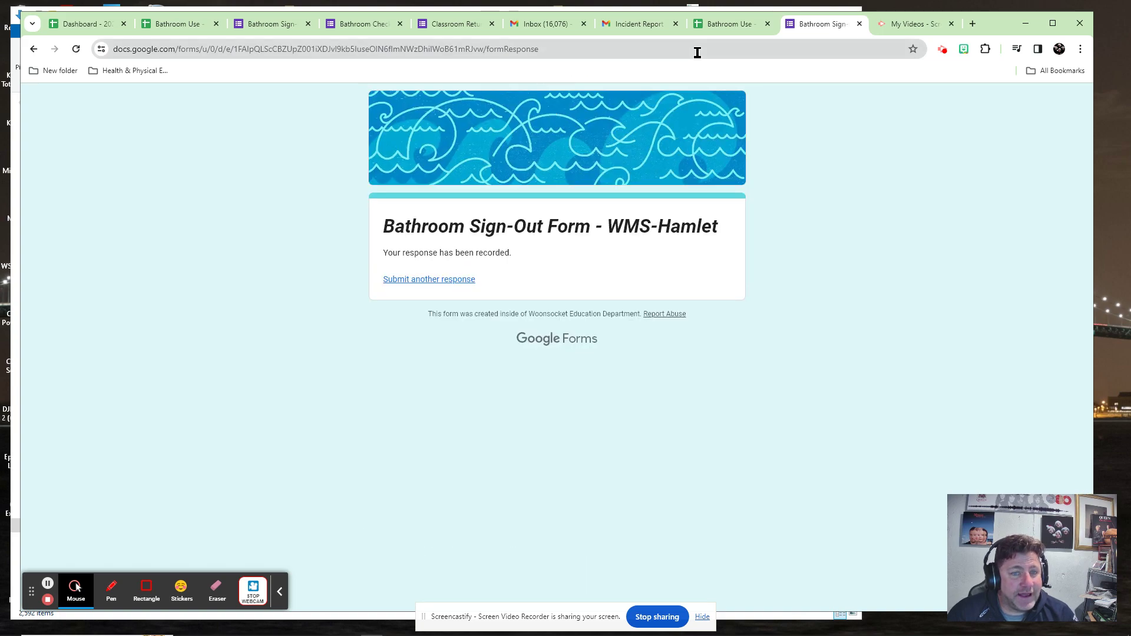
click(730, 27)
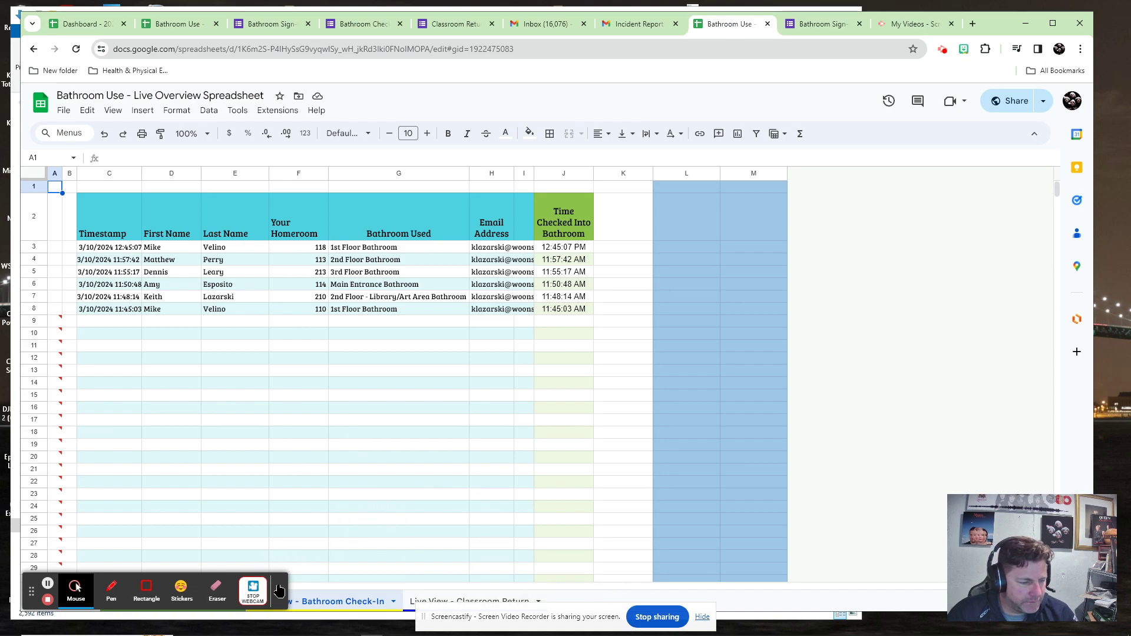
On the Live View - Bathroom Activity sheet, highlight the 12:53:38 PM sign-out time and the visit counts.
click(279, 589)
click(177, 600)
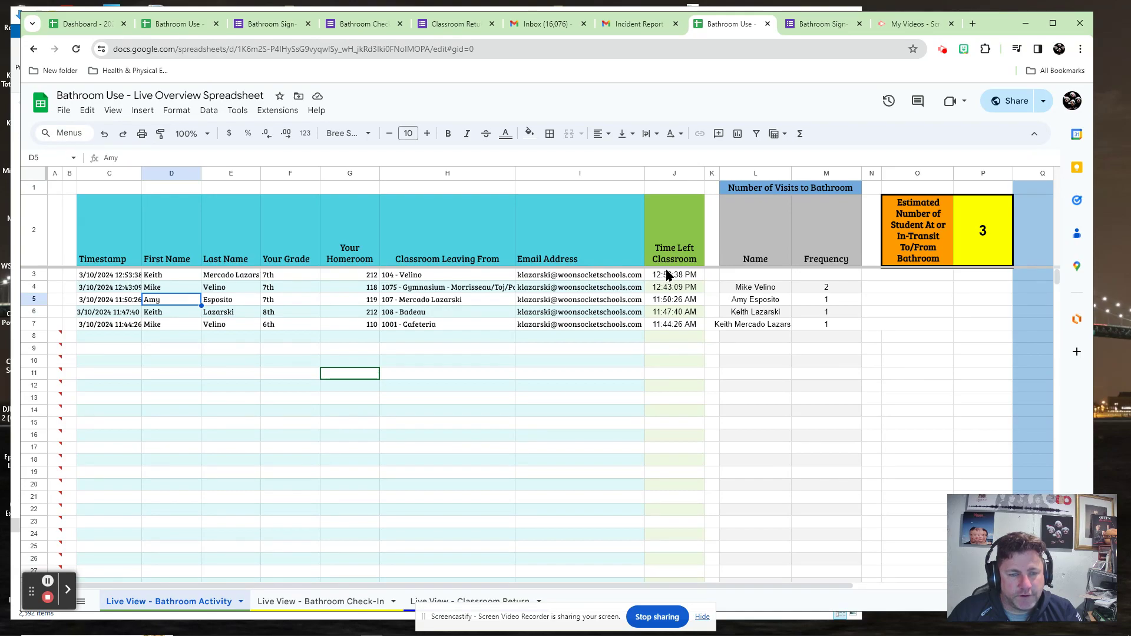
mouse_move(668, 277)
mouse_down()
mouse_move(677, 336)
mouse_move(677, 280)
mouse_up()
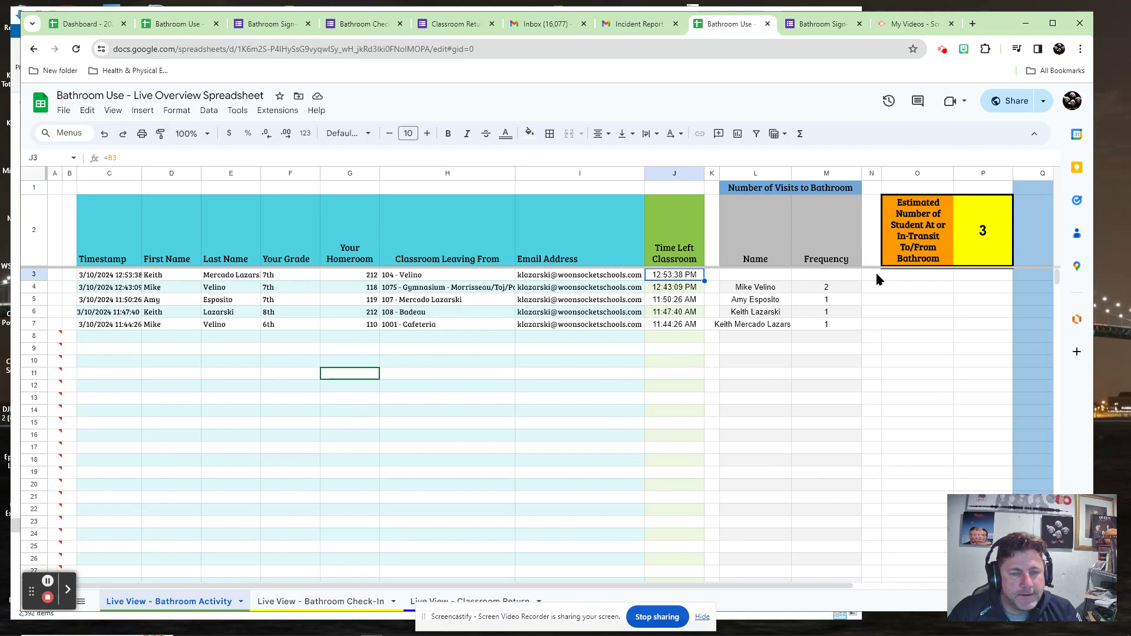
drag(782, 289, 821, 326)
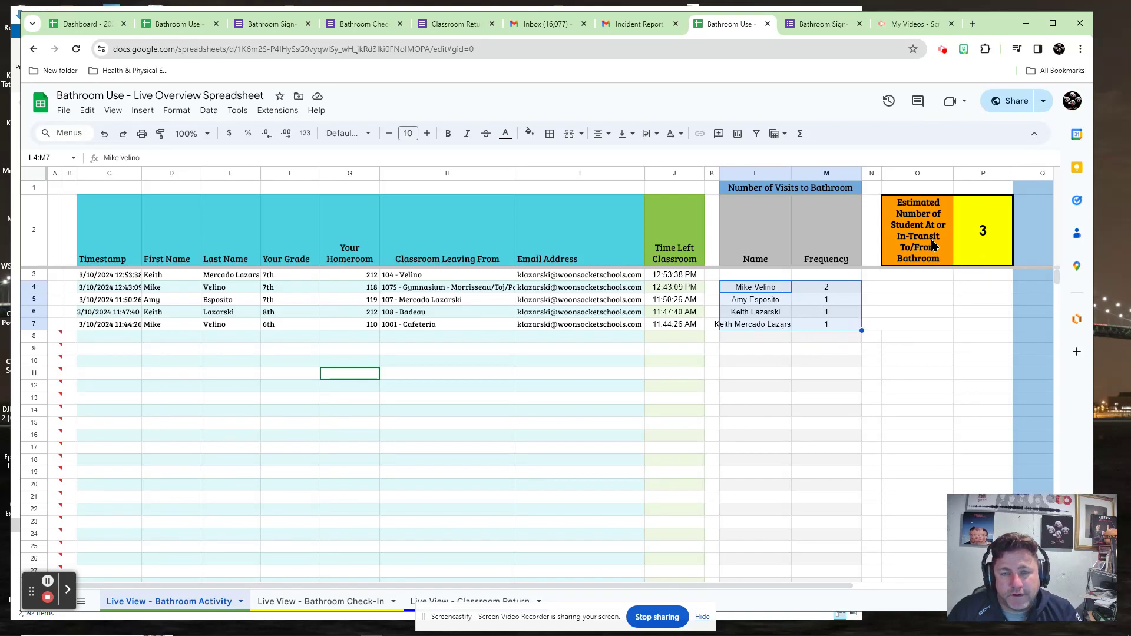
drag(969, 242, 939, 241)
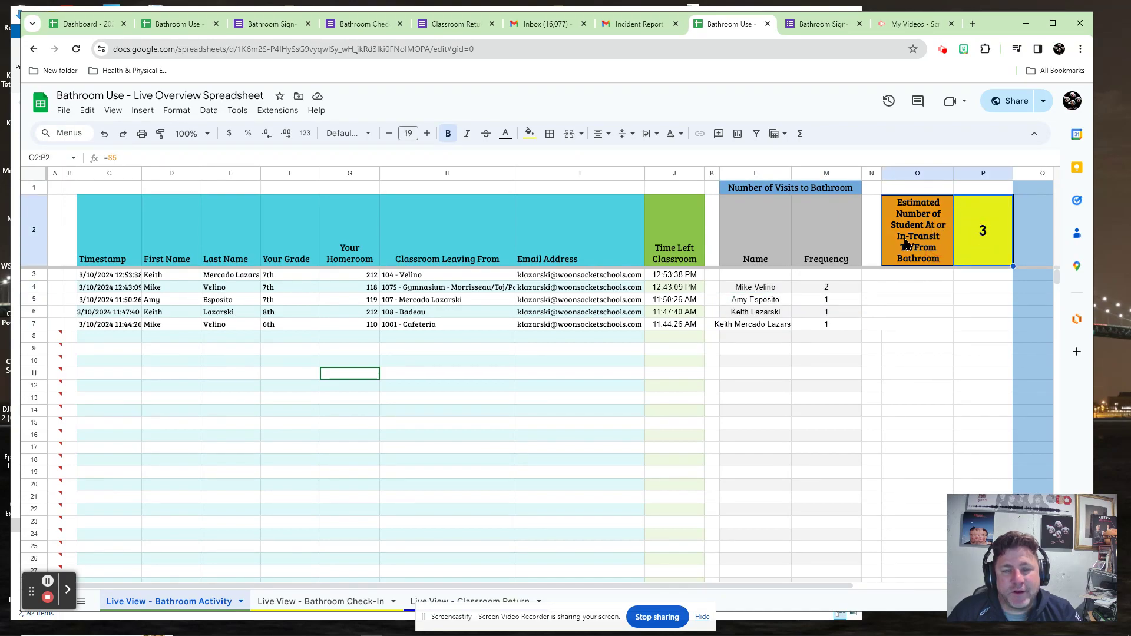
click(977, 245)
click(941, 247)
click(966, 241)
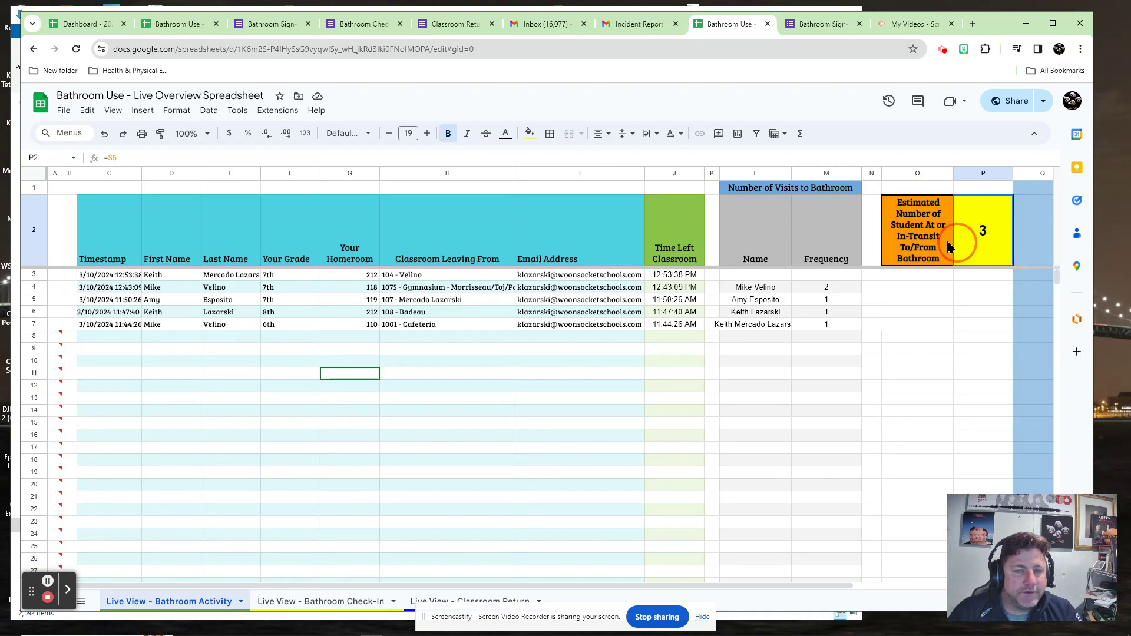
click(945, 241)
click(981, 241)
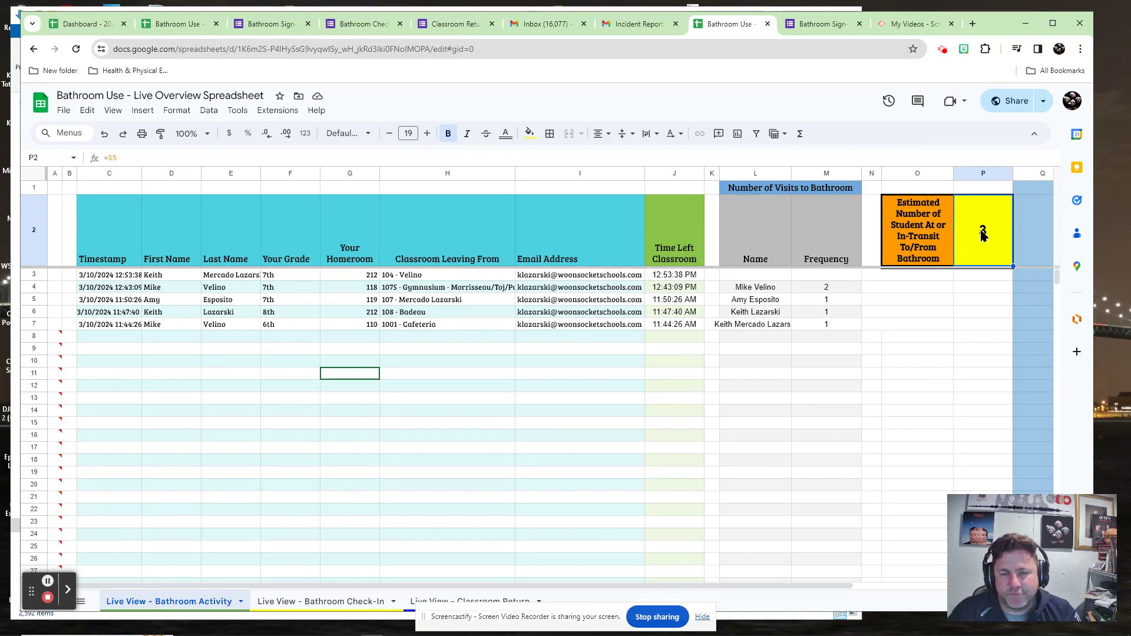
drag(724, 585, 846, 456)
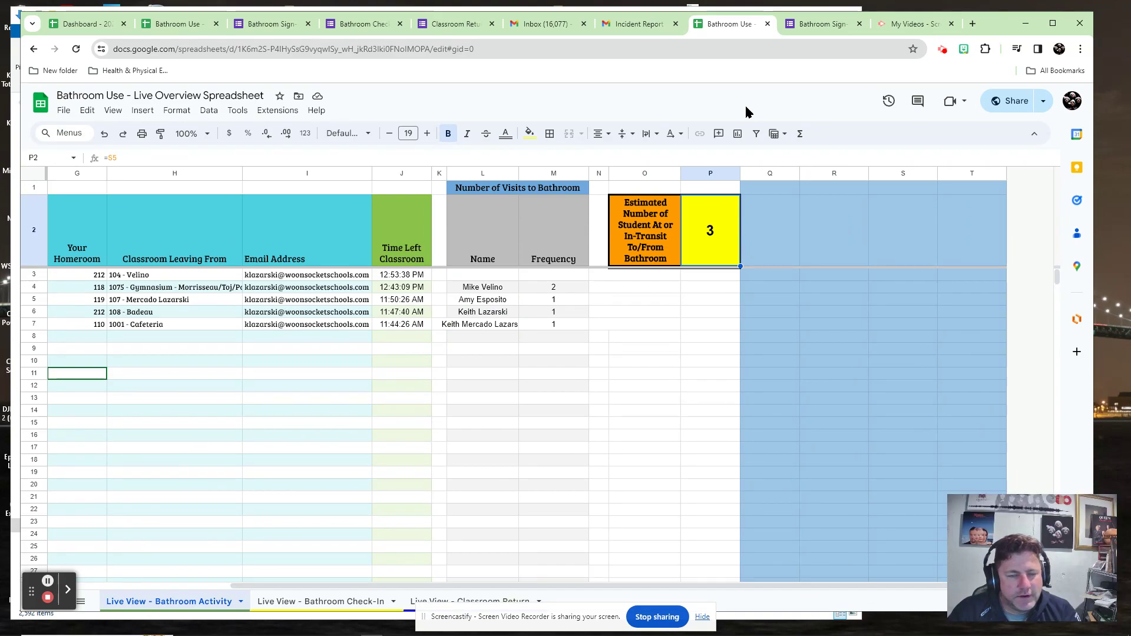
View the Live View - Classroom Return sheet, then open the Bathroom Check-In Form in a new tab.
click(483, 601)
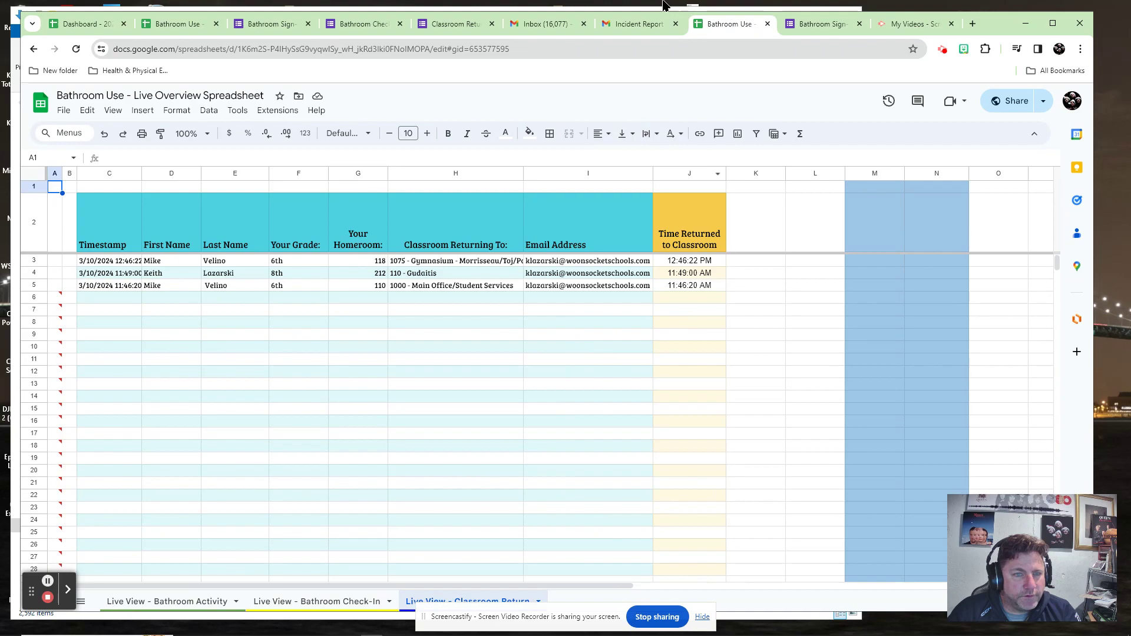
click(972, 24)
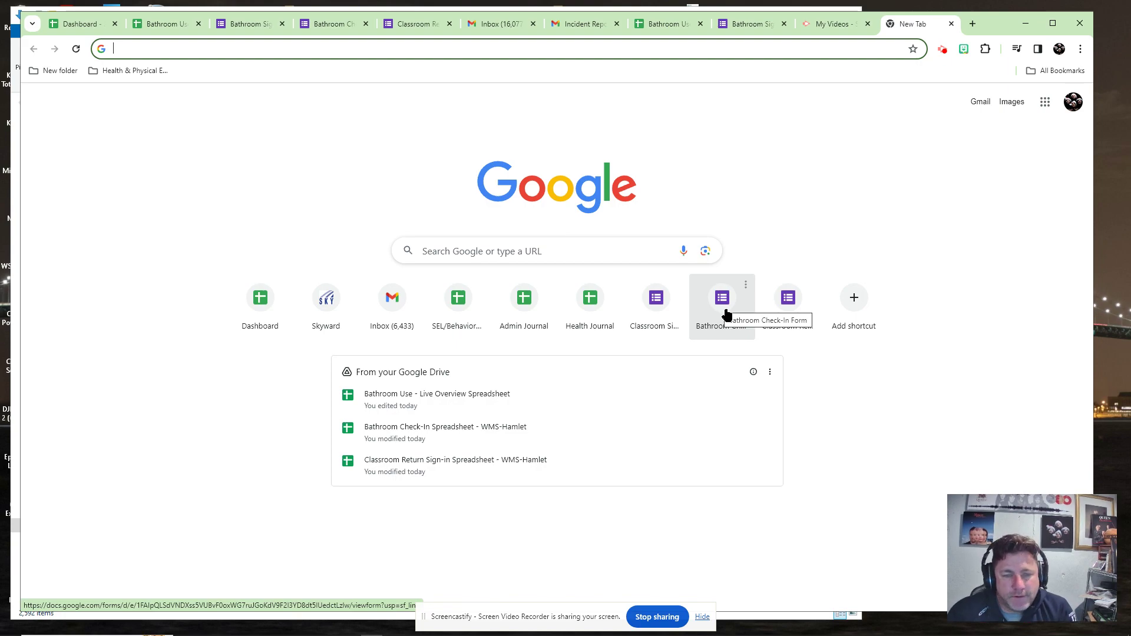
click(720, 303)
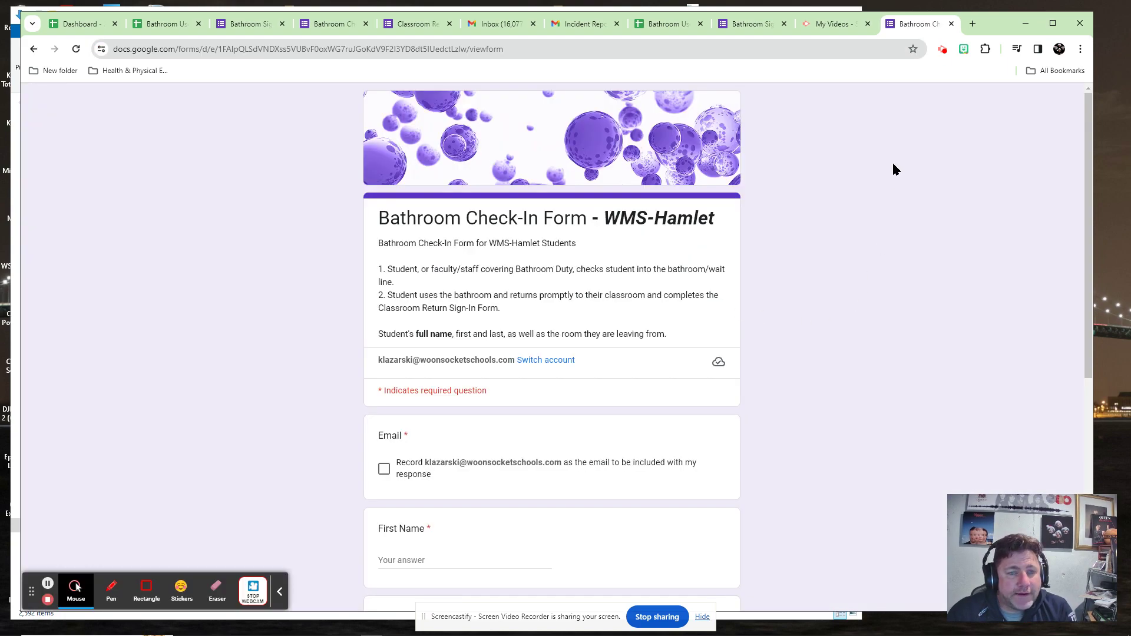
Glance at the Live View - Bathroom Activity sheet, then go back to the check-in form.
click(655, 24)
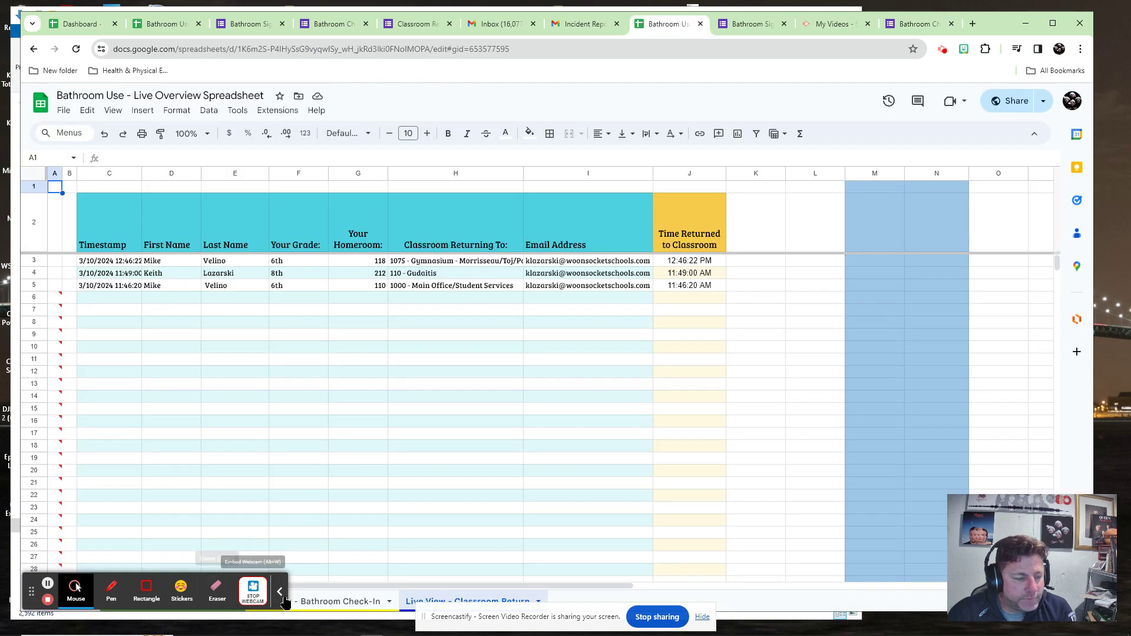
click(280, 591)
click(203, 601)
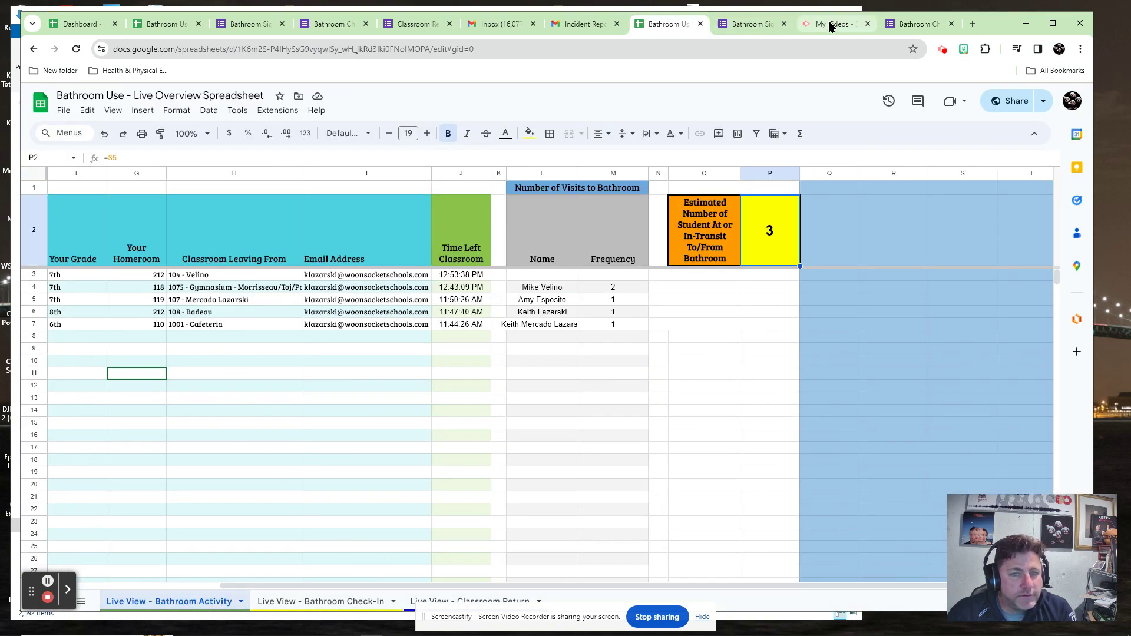
click(911, 23)
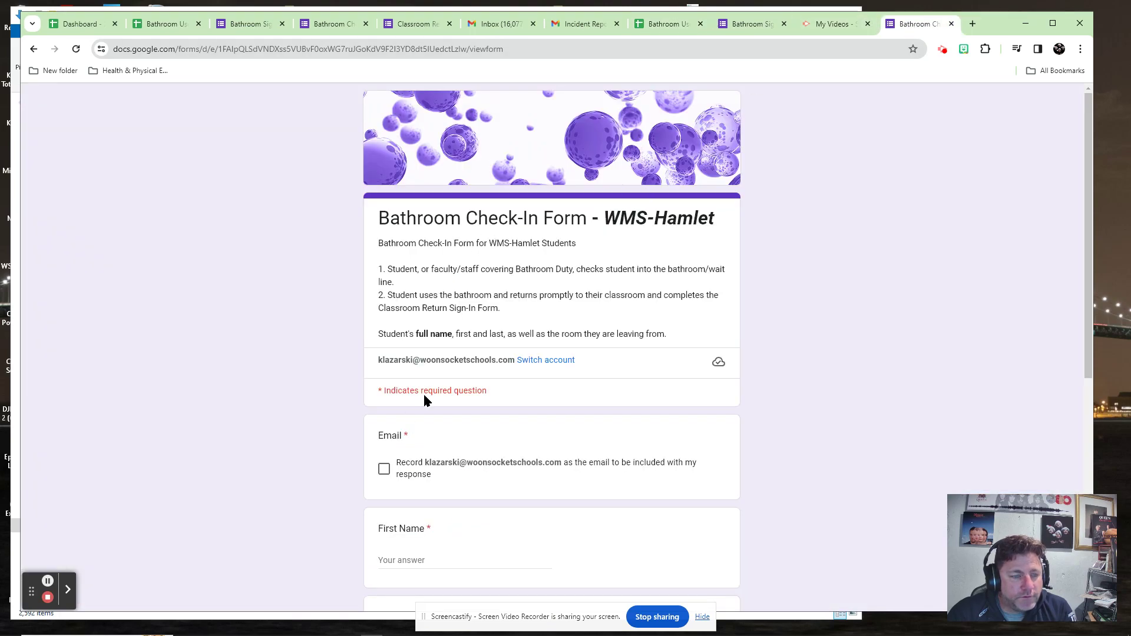
Tick the record-email box and enter the student's first and last name.
scroll(507, 394, down, 2)
click(384, 352)
click(419, 442)
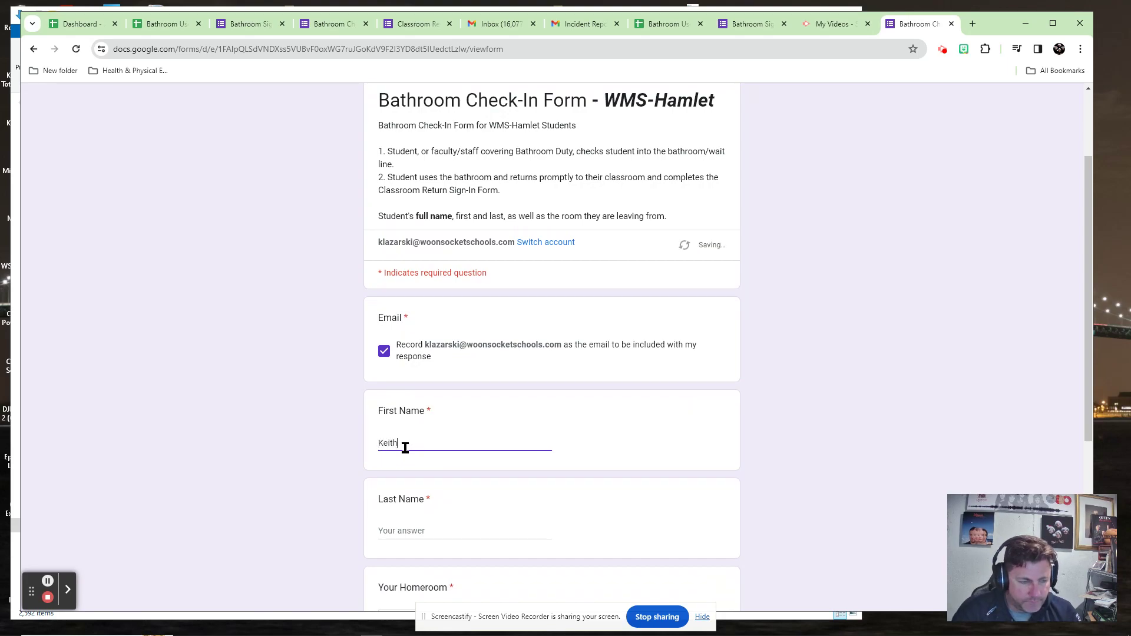
key(Tab)
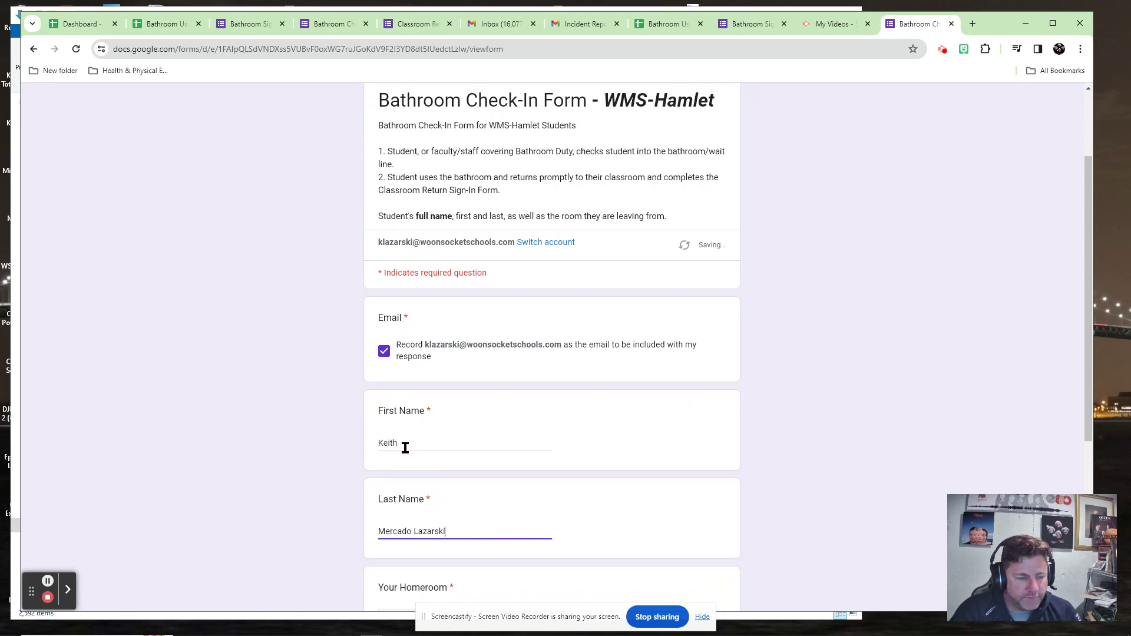
Choose homeroom 122 and the 1st Floor Bathroom, then submit the check-in.
scroll(457, 454, down, 3)
click(453, 456)
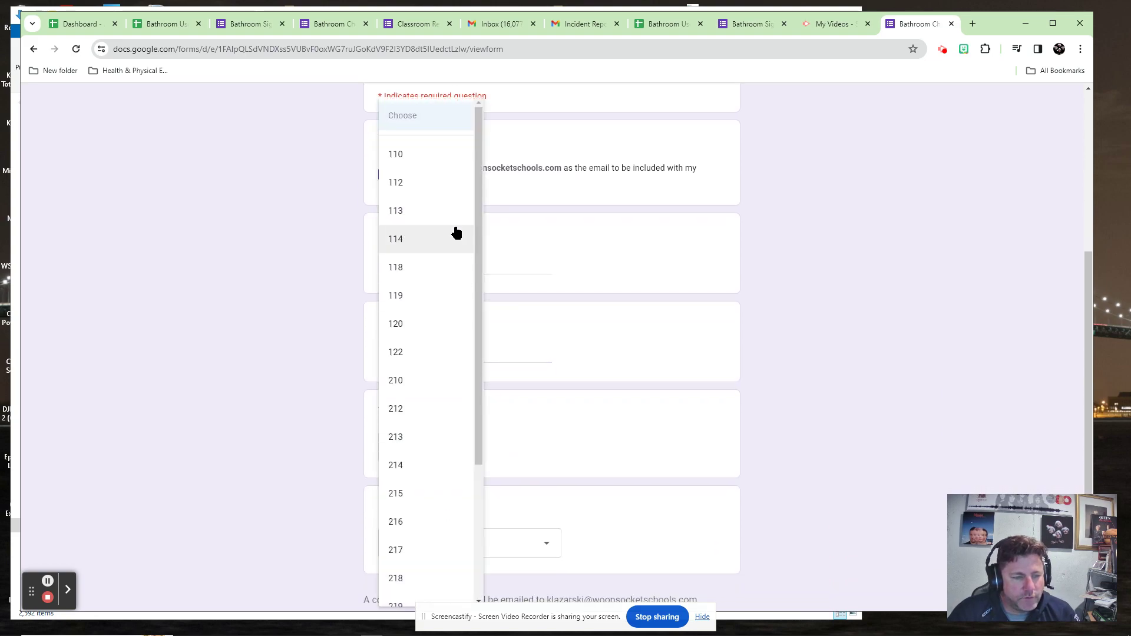
click(426, 353)
scroll(465, 371, down, 2)
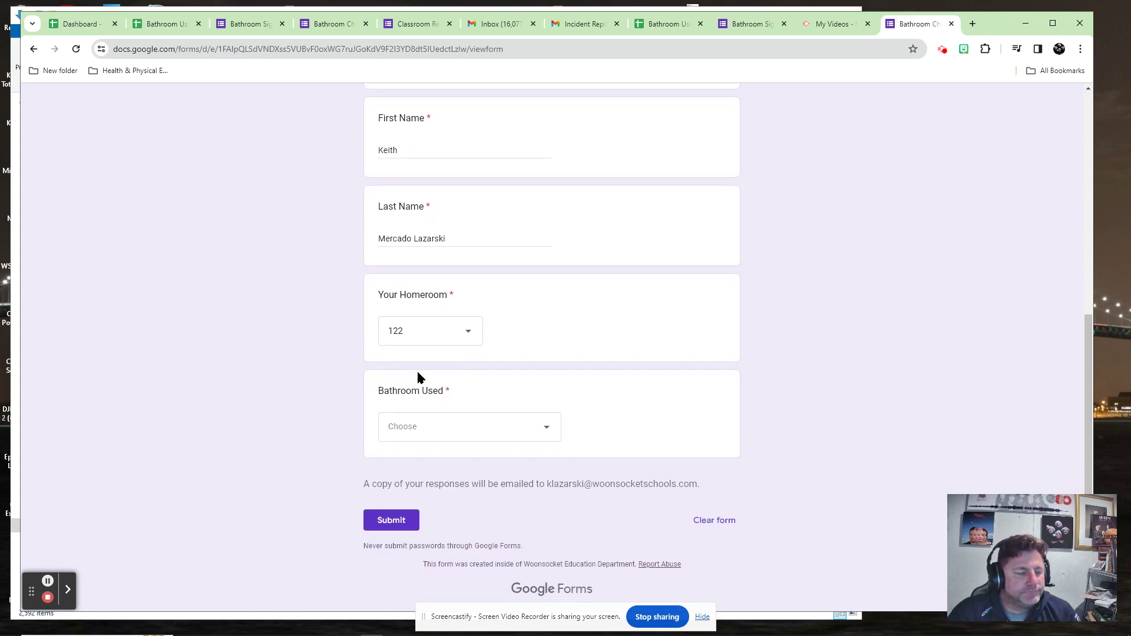
click(471, 430)
click(407, 440)
click(397, 512)
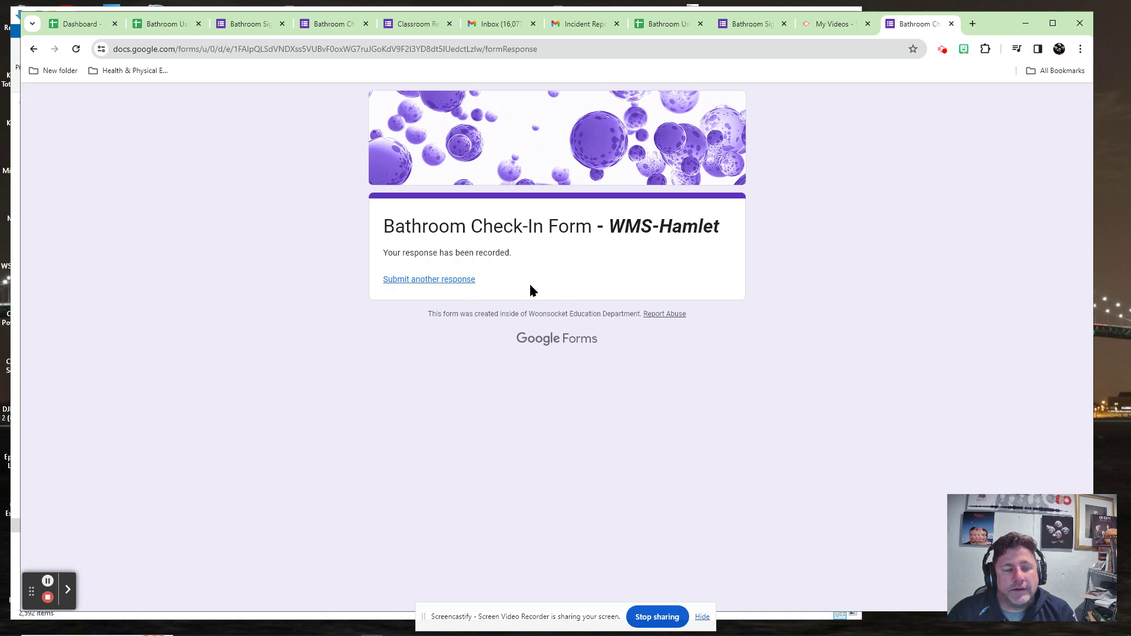
Open the Classroom Return Sign-In Form in a new tab, tick record-email, and enter the student's name.
click(972, 23)
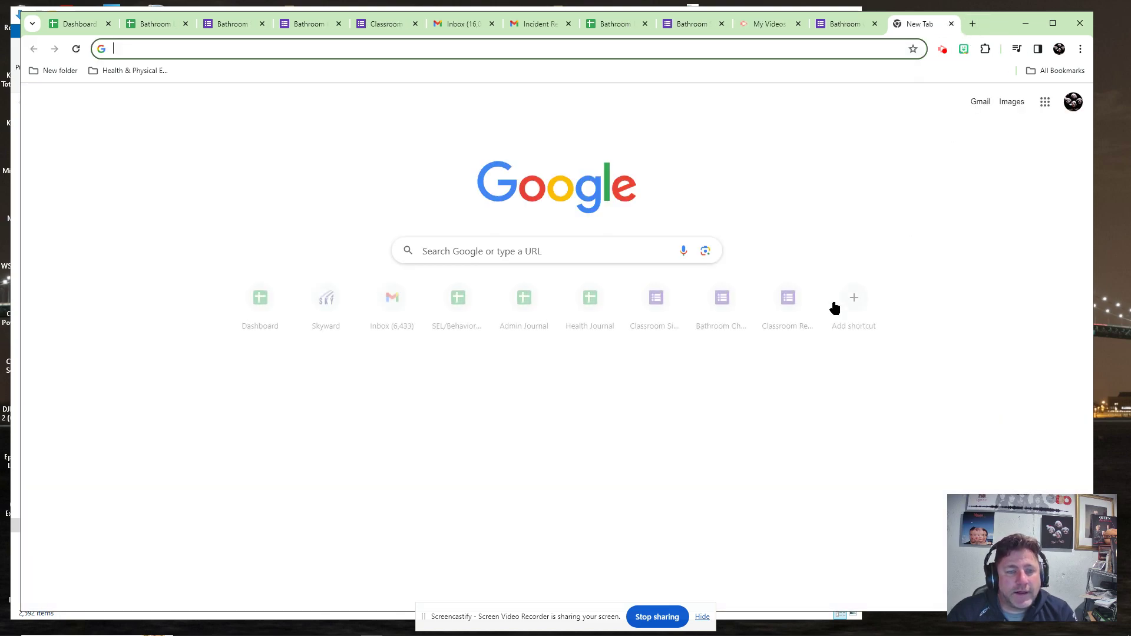
click(779, 303)
scroll(909, 242, down, 5)
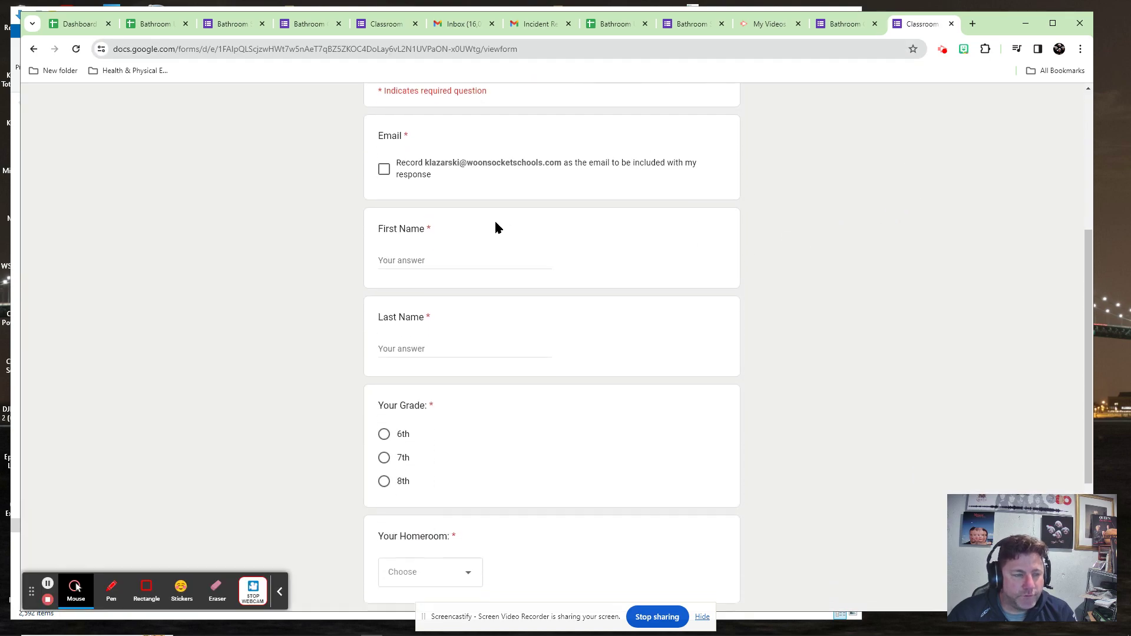
click(384, 159)
click(417, 251)
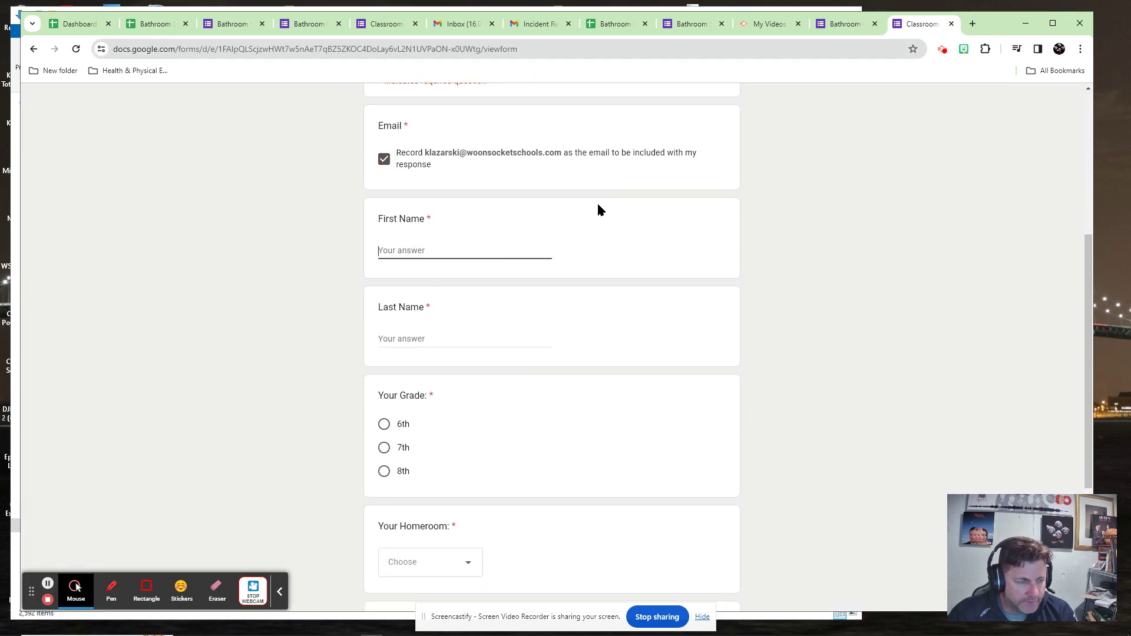
key(Tab)
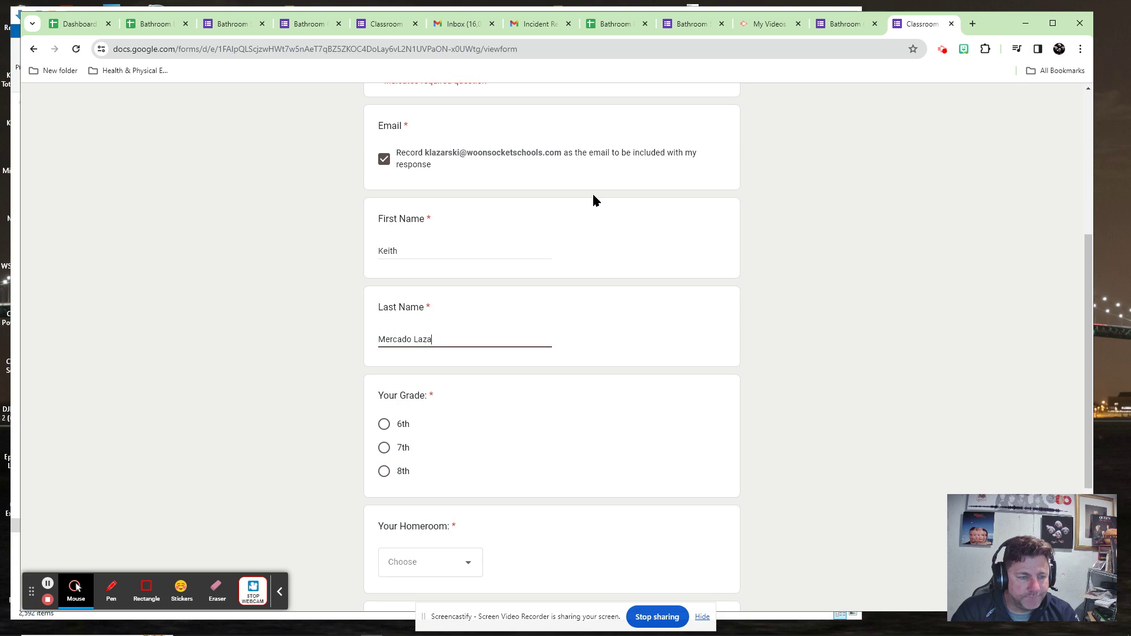
Set grade 6th, homeroom 120 and return classroom 104, then submit the response.
click(384, 427)
click(430, 565)
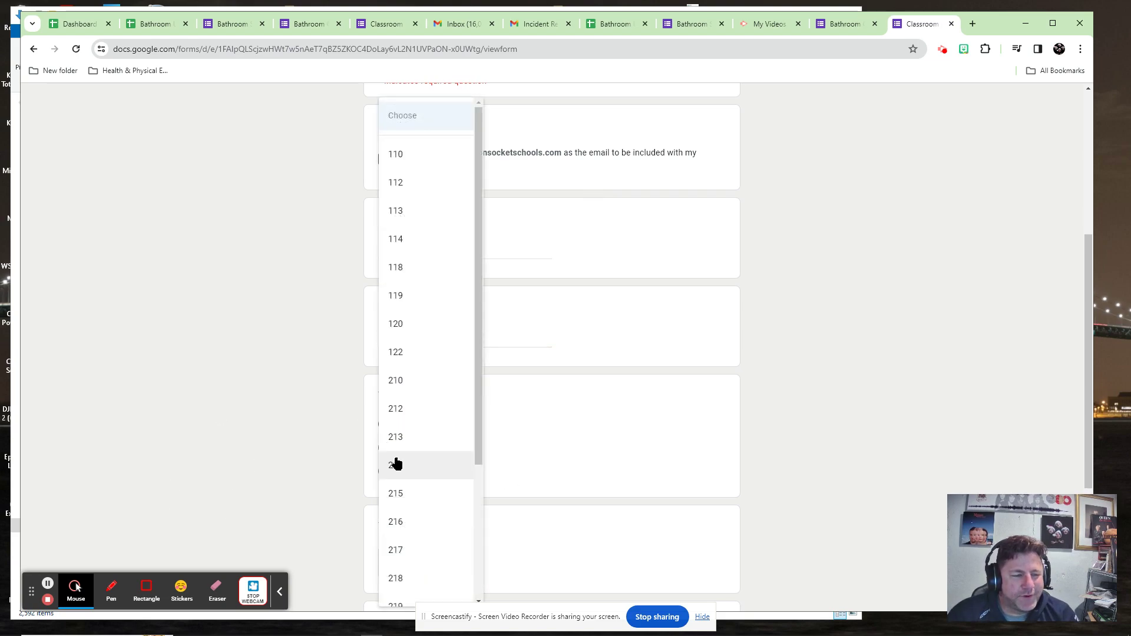
click(333, 509)
scroll(457, 475, down, 2)
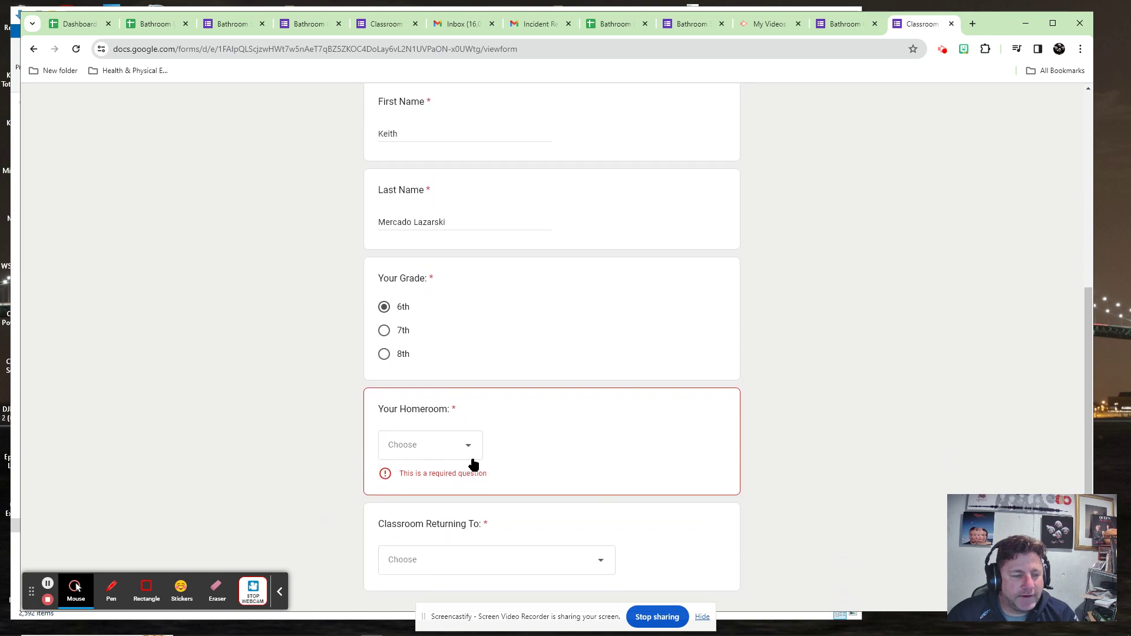
click(457, 443)
click(436, 324)
scroll(601, 417, down, 2)
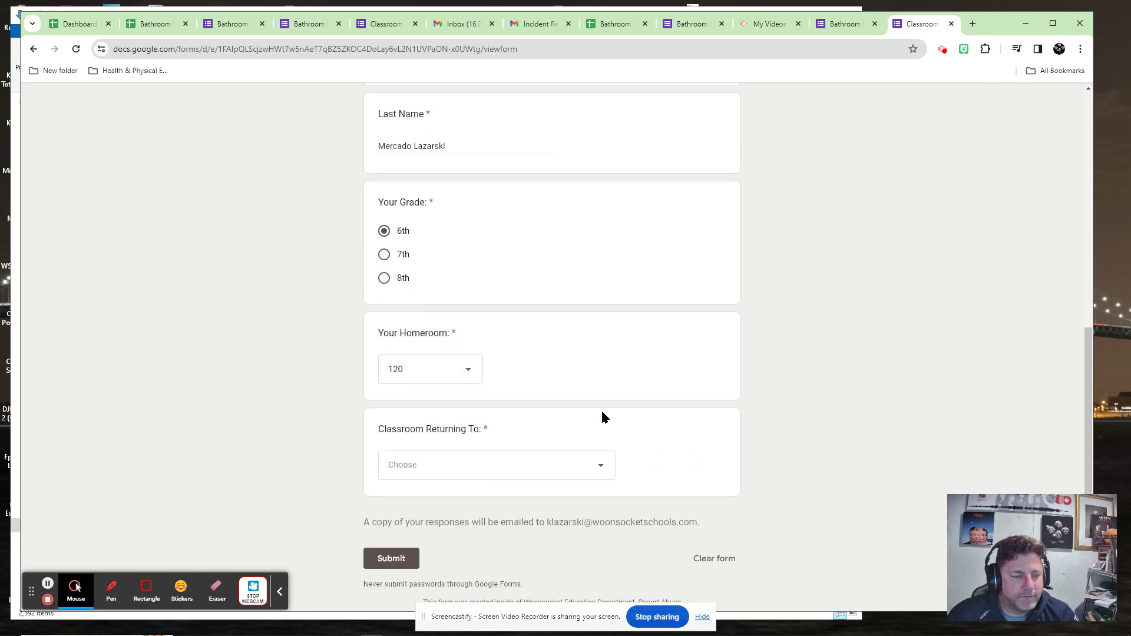
click(465, 425)
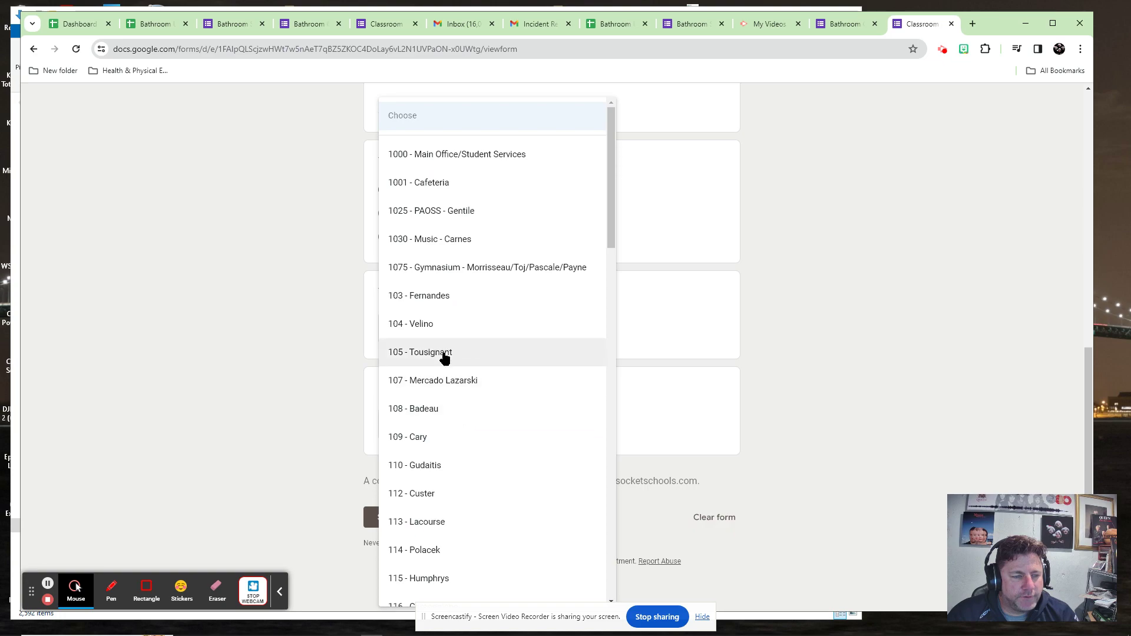
click(434, 327)
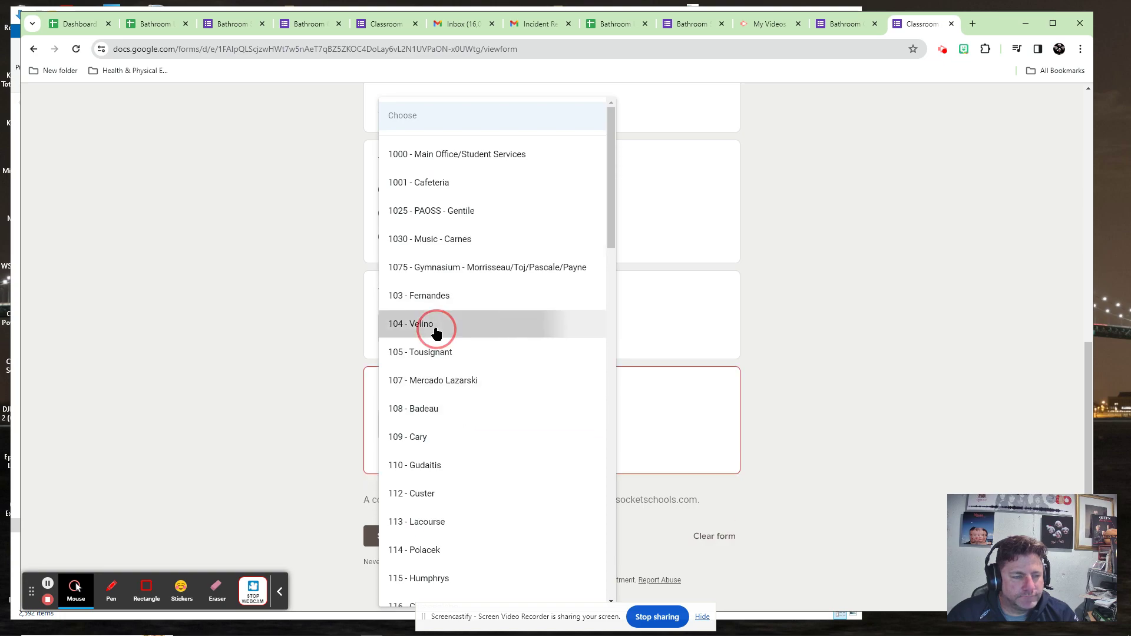
click(392, 520)
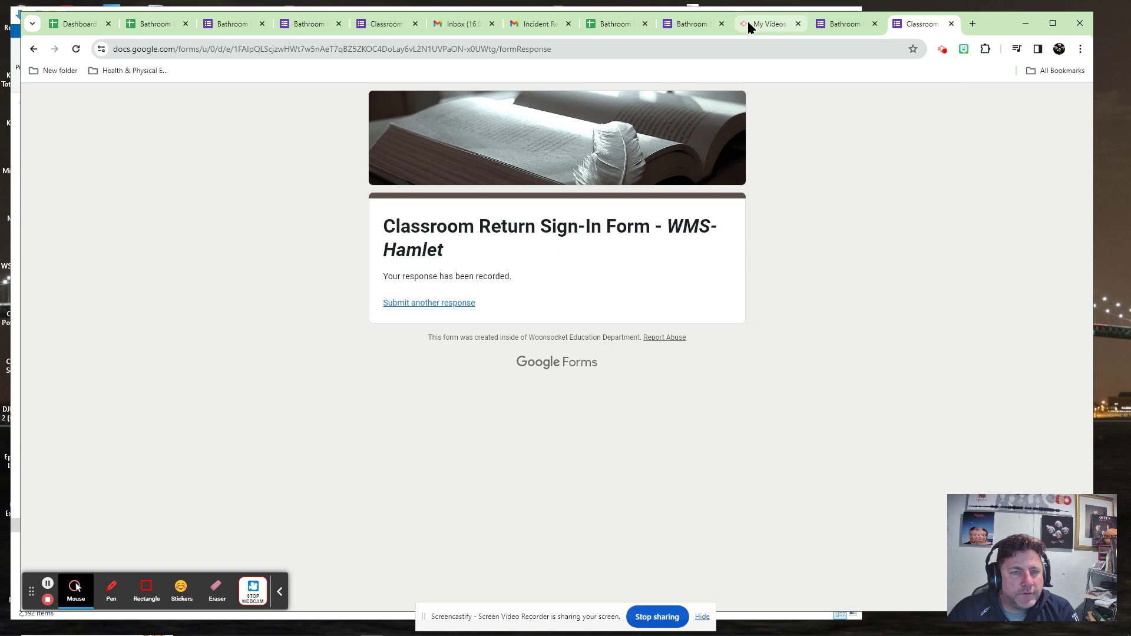
Flip through the Classroom Return, Bathroom Check-In and Bathroom Activity live views, ending on the green in-transit count of 1.
click(624, 25)
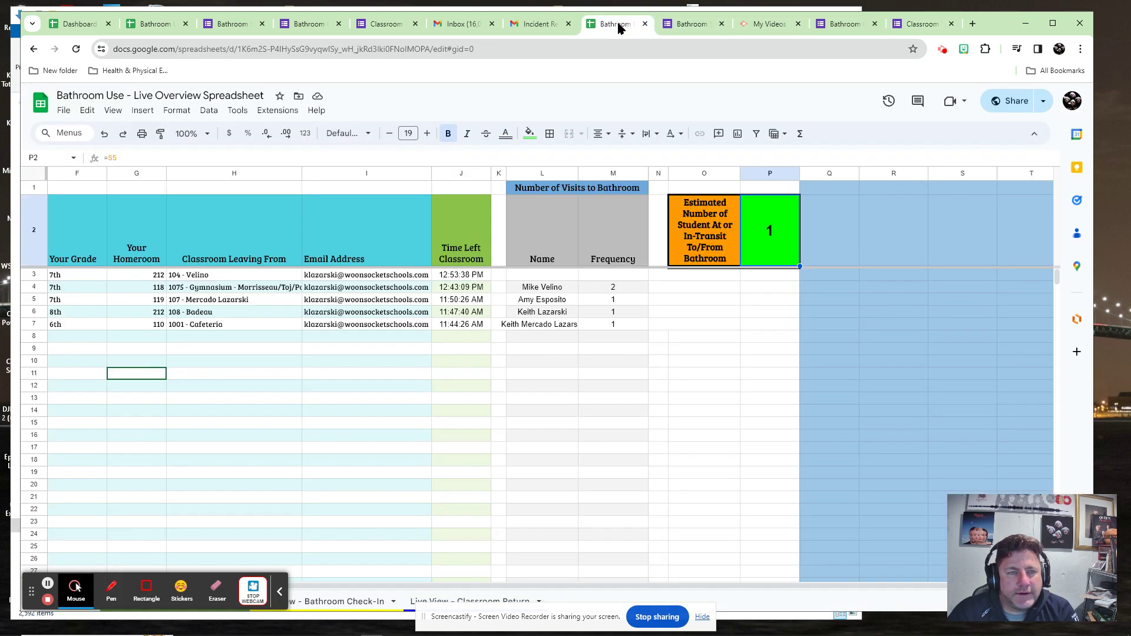
click(424, 598)
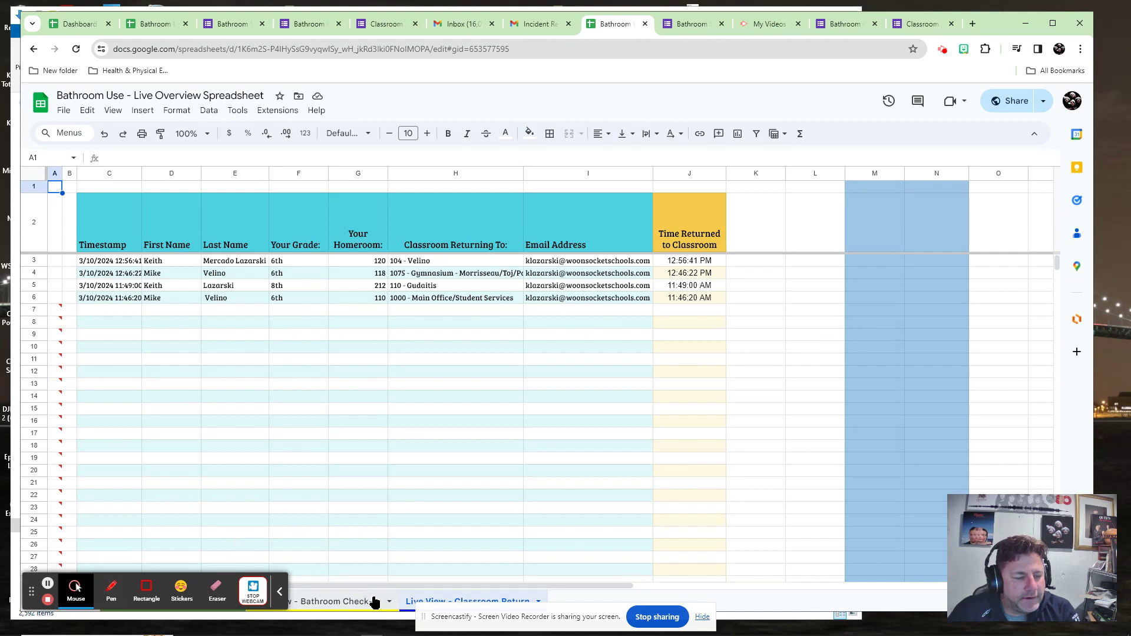
click(333, 601)
click(432, 600)
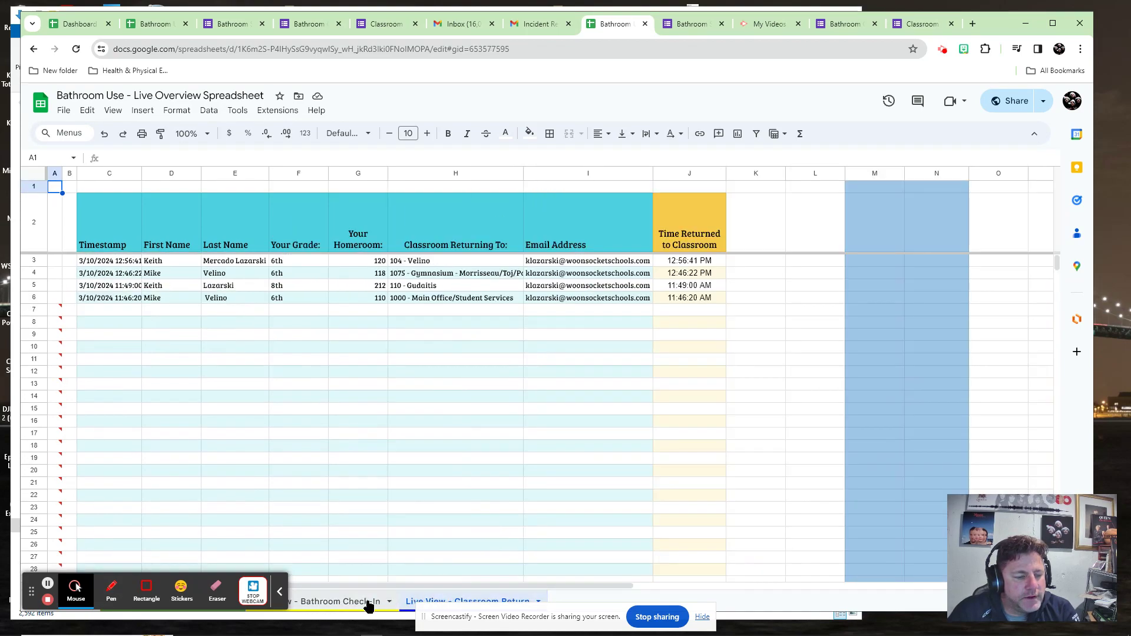
click(365, 603)
click(279, 592)
click(200, 601)
click(295, 601)
click(416, 600)
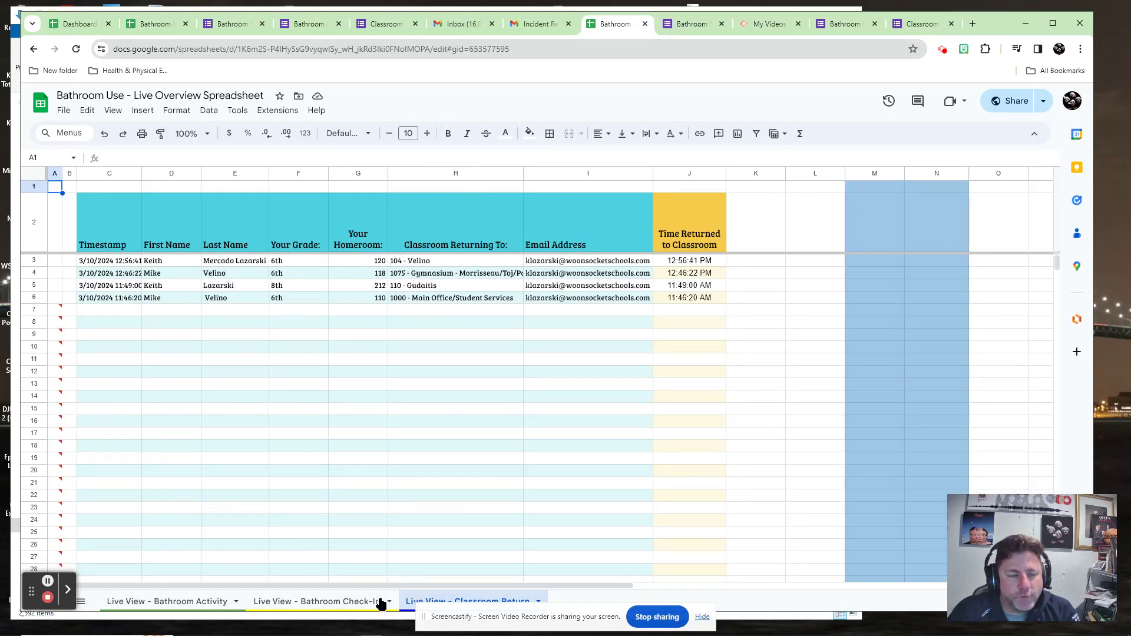
click(291, 601)
click(199, 601)
click(279, 604)
click(433, 601)
click(308, 601)
click(166, 602)
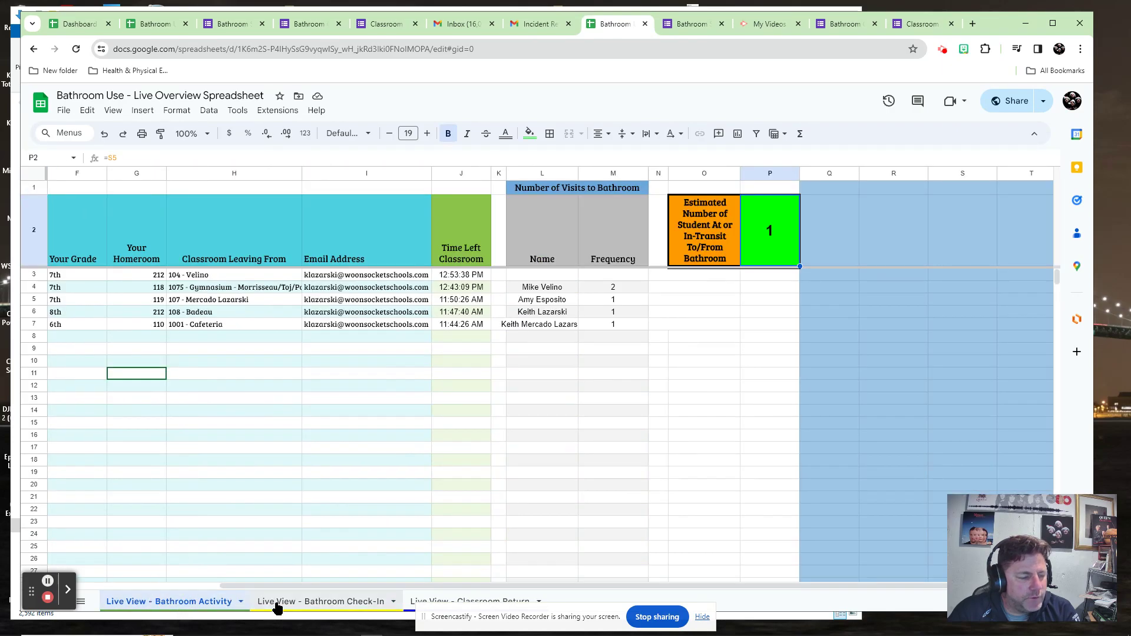
click(277, 603)
click(430, 602)
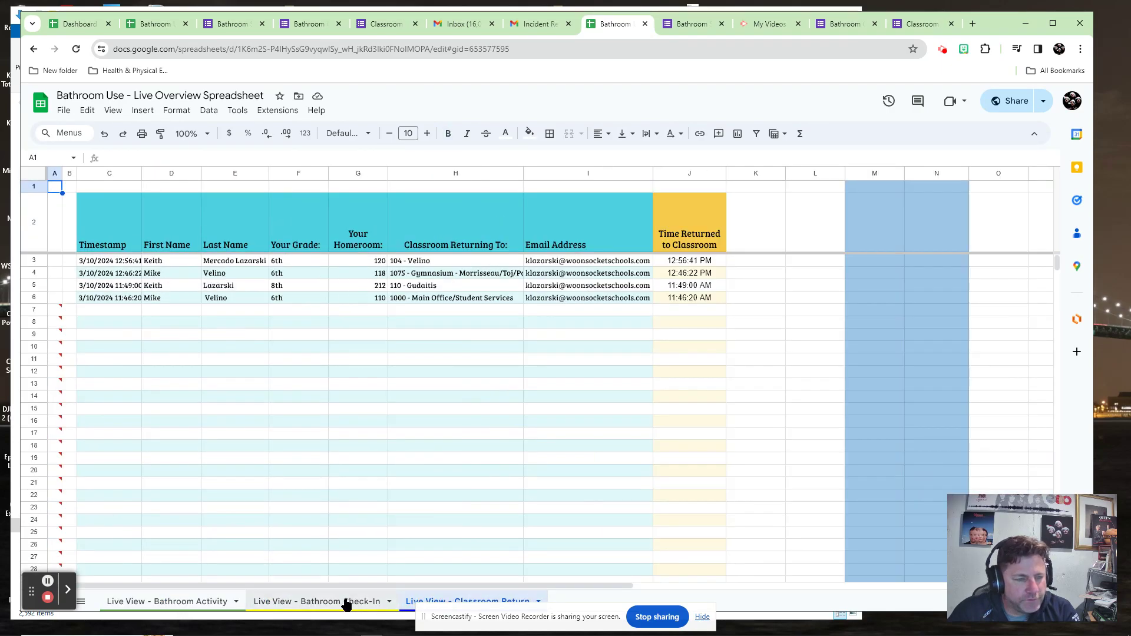
click(294, 602)
click(192, 601)
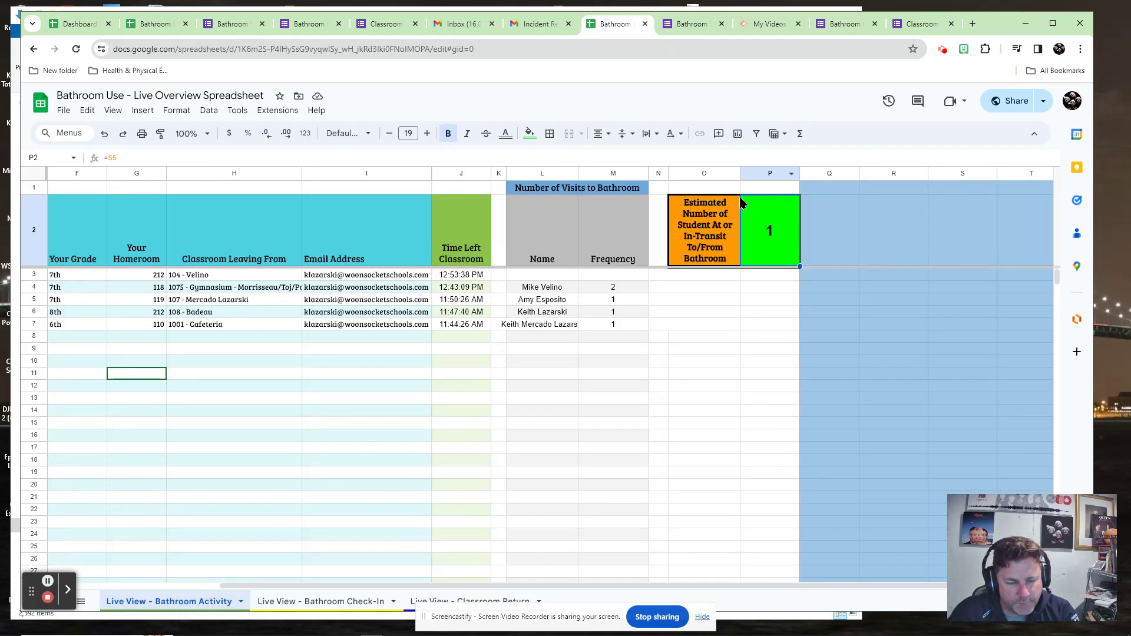